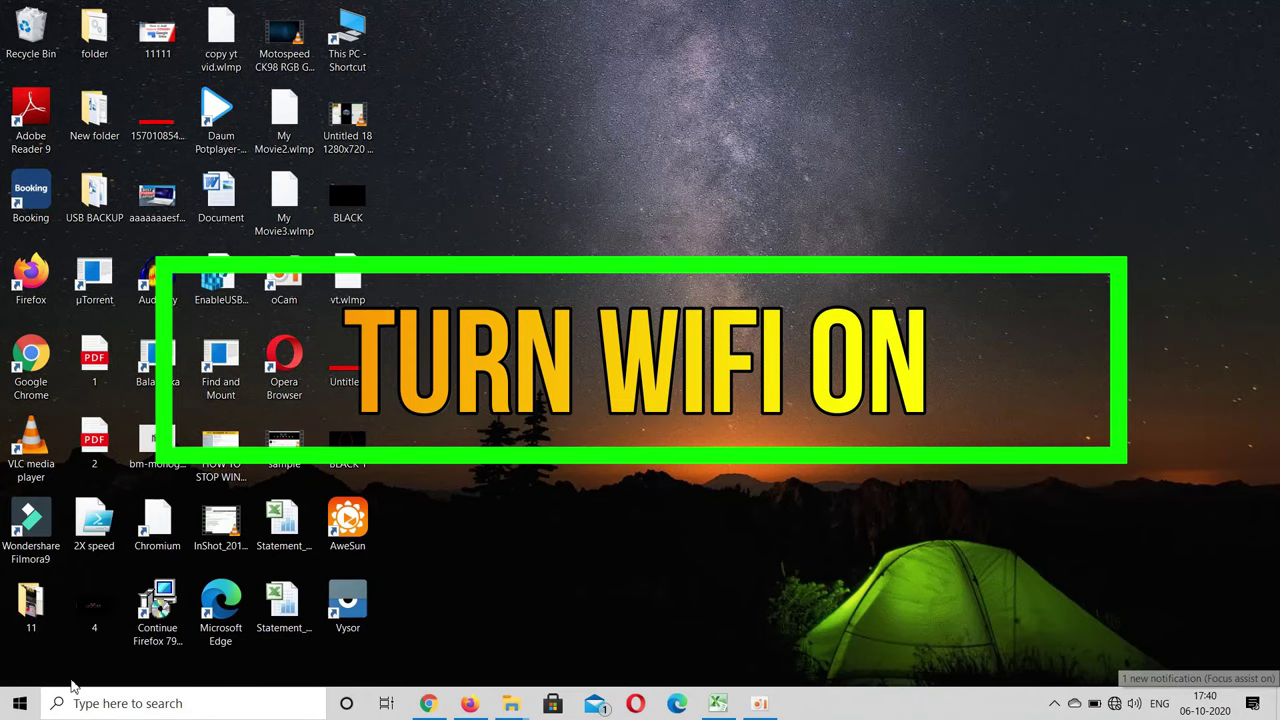
Open Windows Search from the taskbar search box on the desktop
left_click(86, 707)
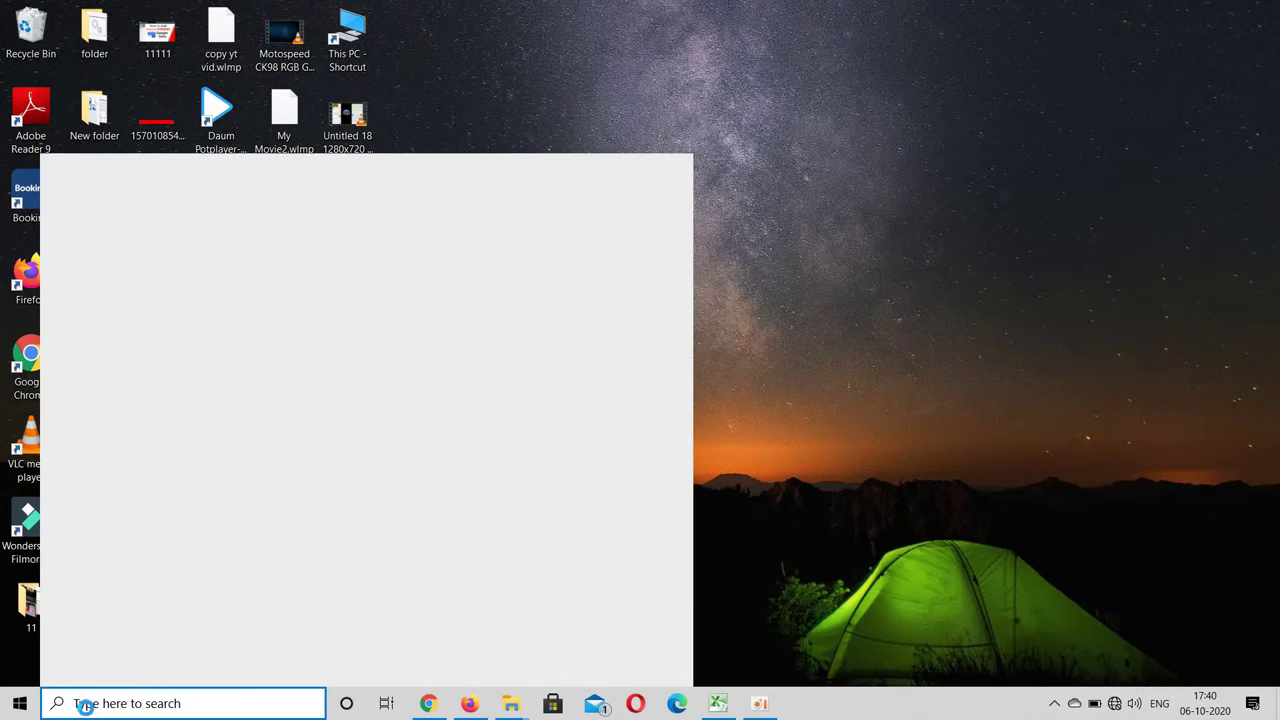
From Projection settings, add and install the Wireless Display optional feature
type("pr")
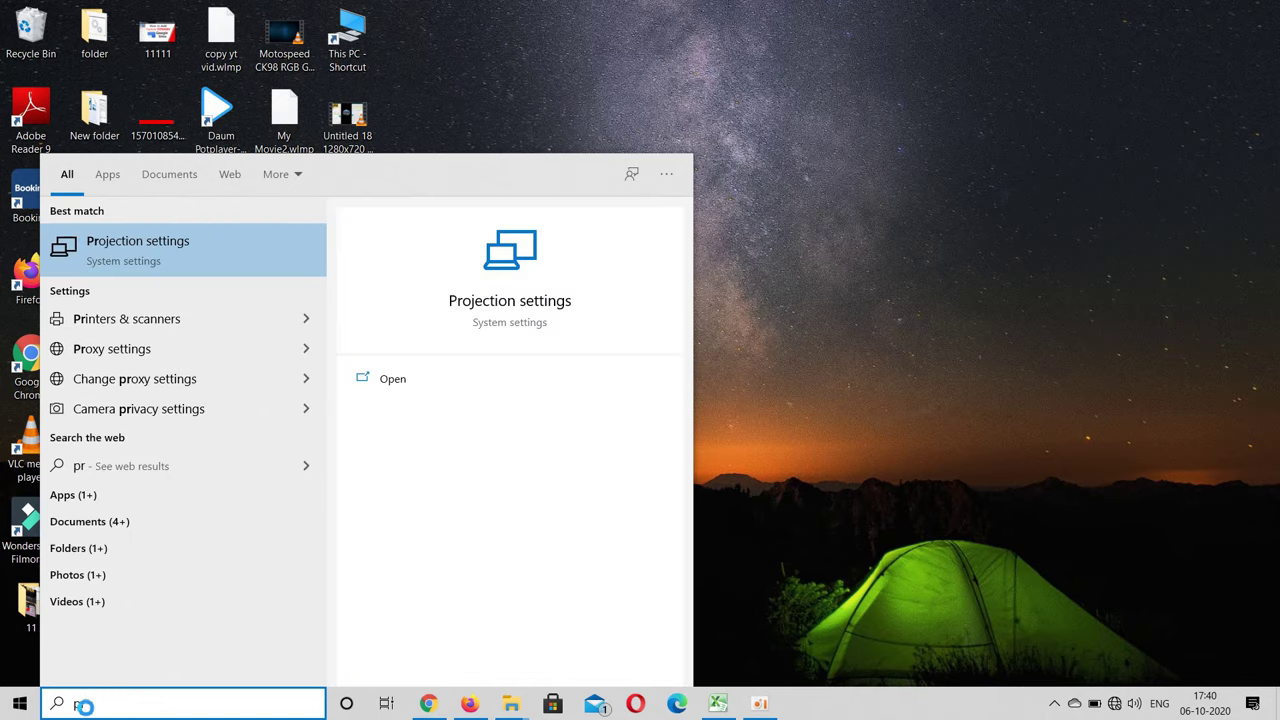
left_click(219, 242)
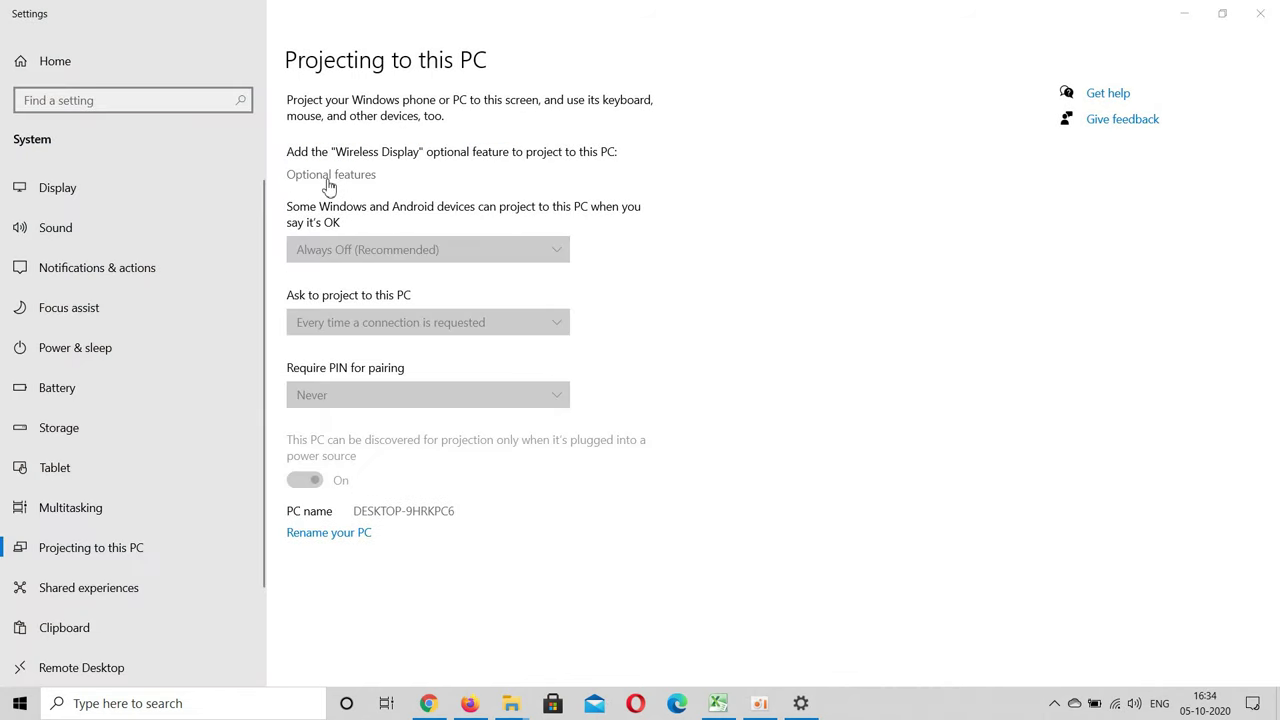
left_click(350, 178)
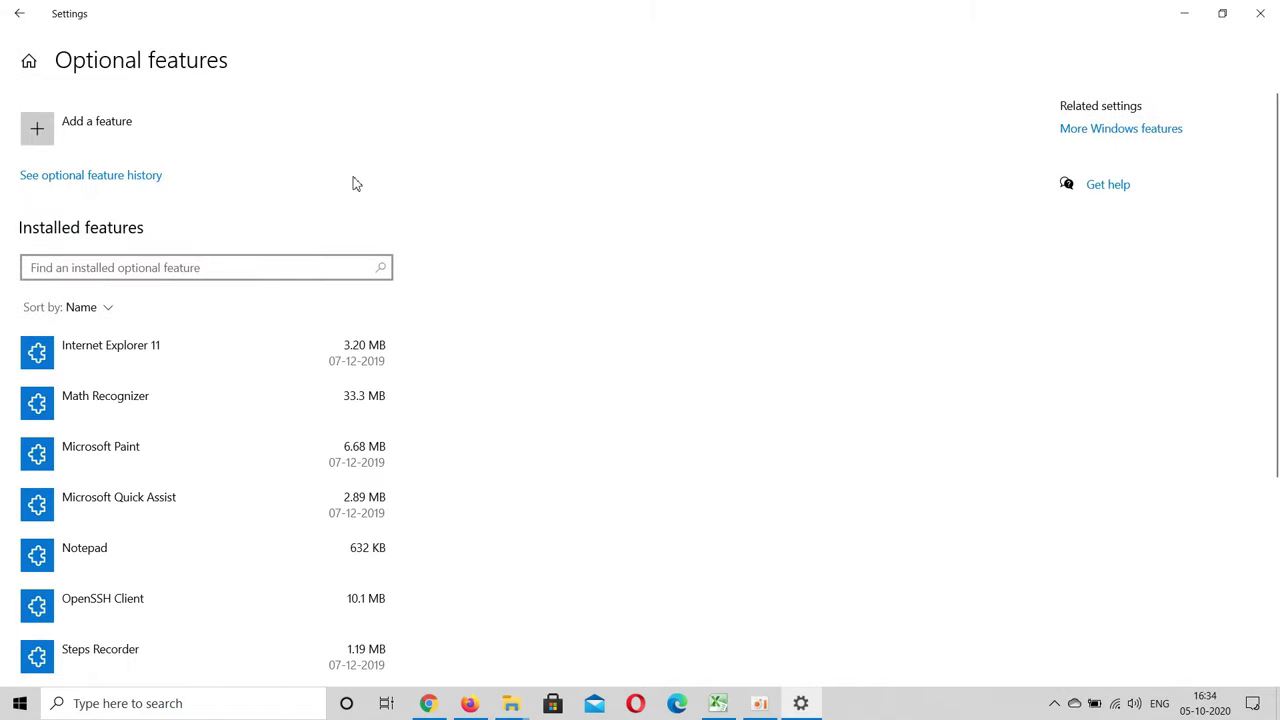
left_click(74, 125)
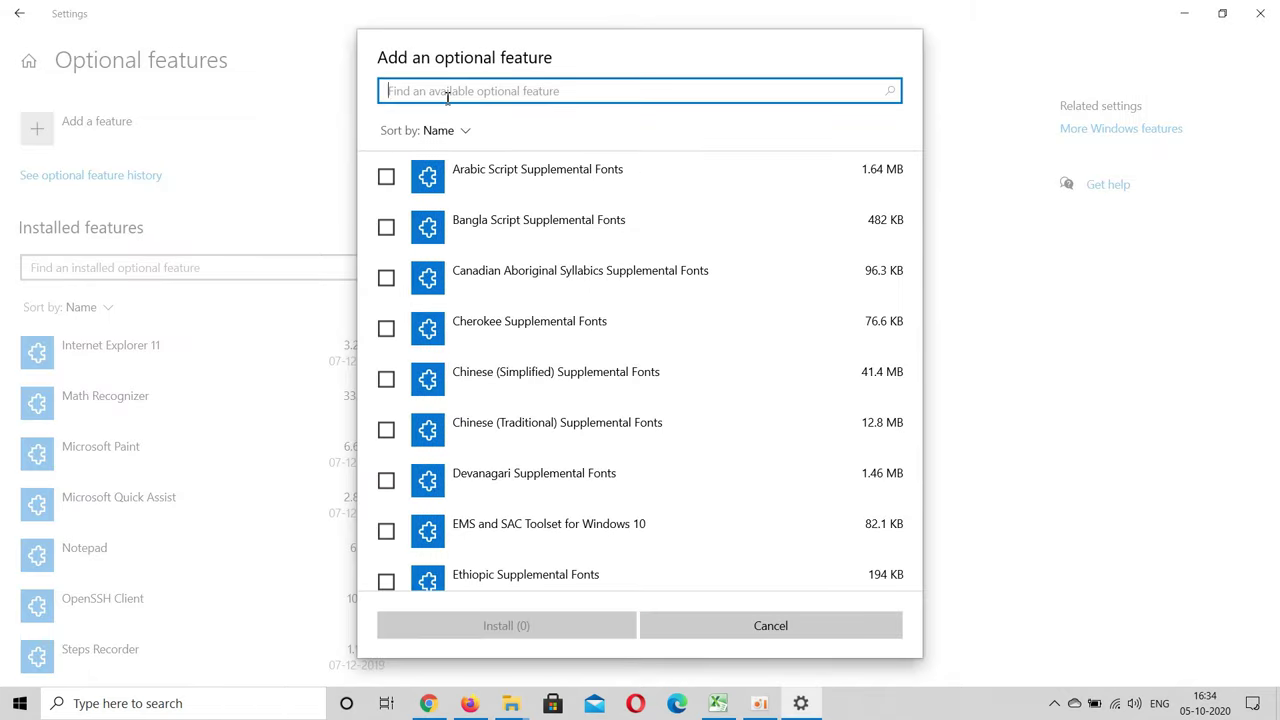
type("wireless")
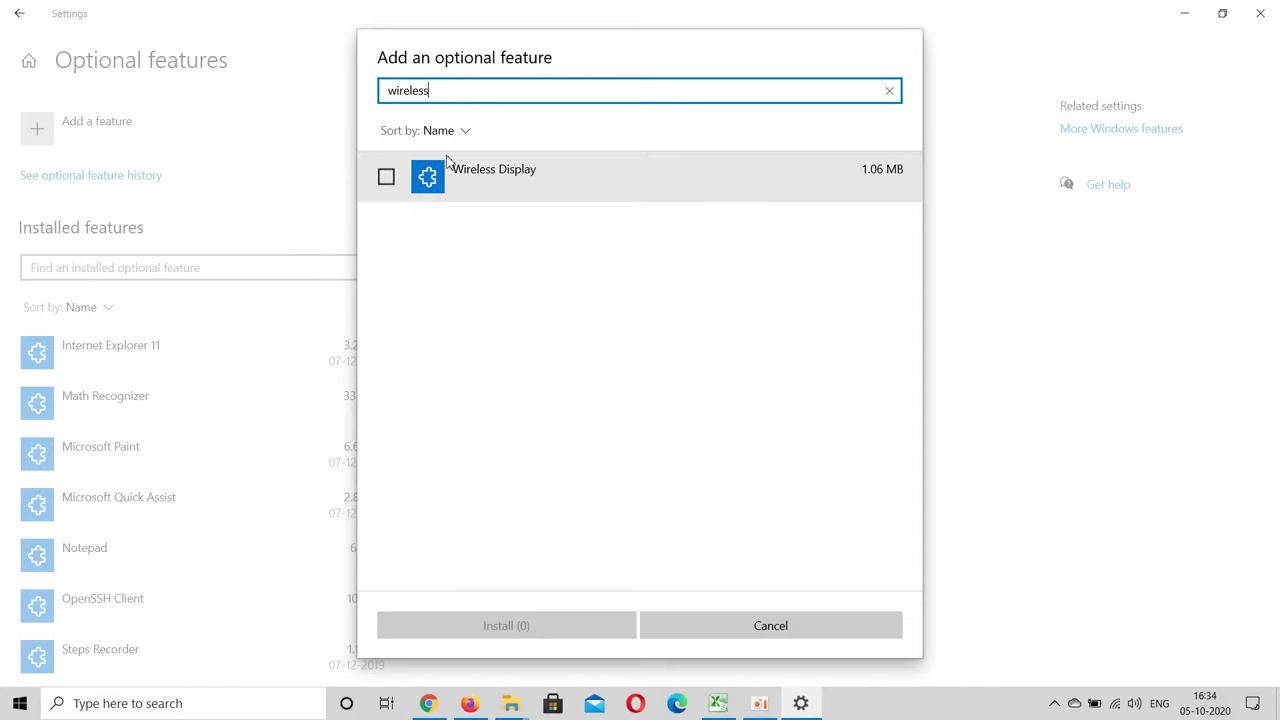
left_click(397, 177)
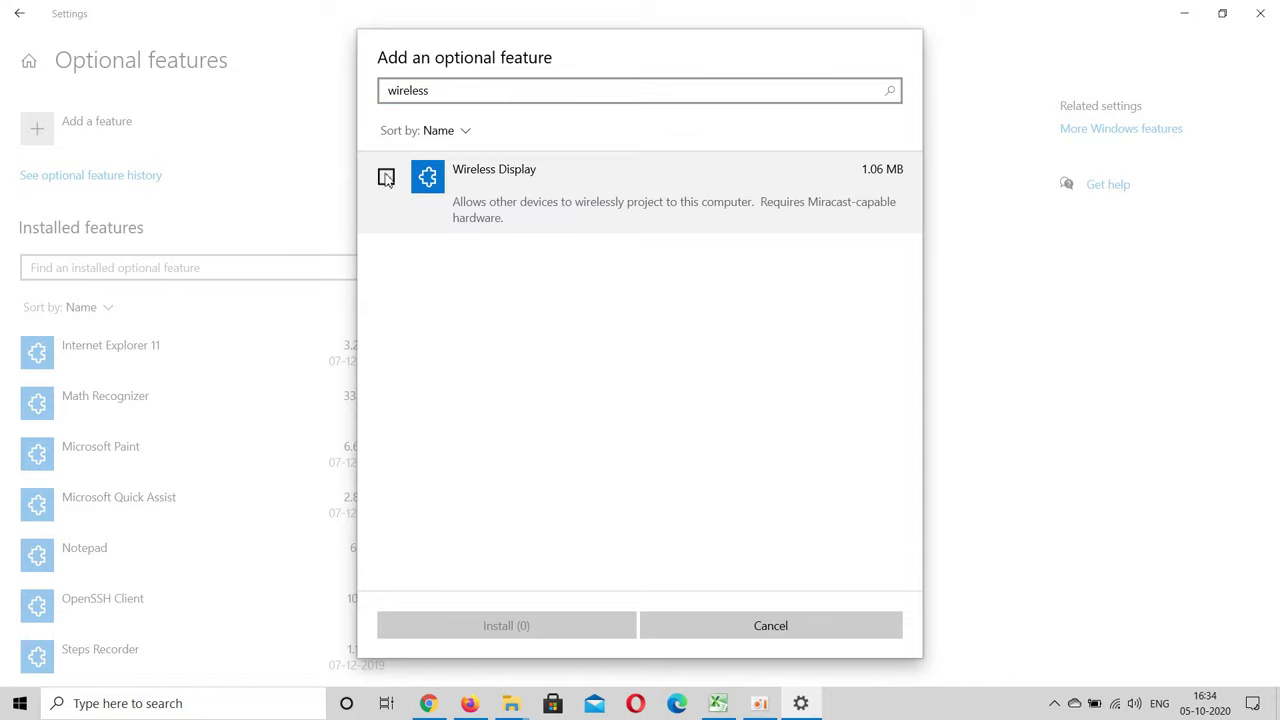
left_click(387, 177)
left_click(490, 632)
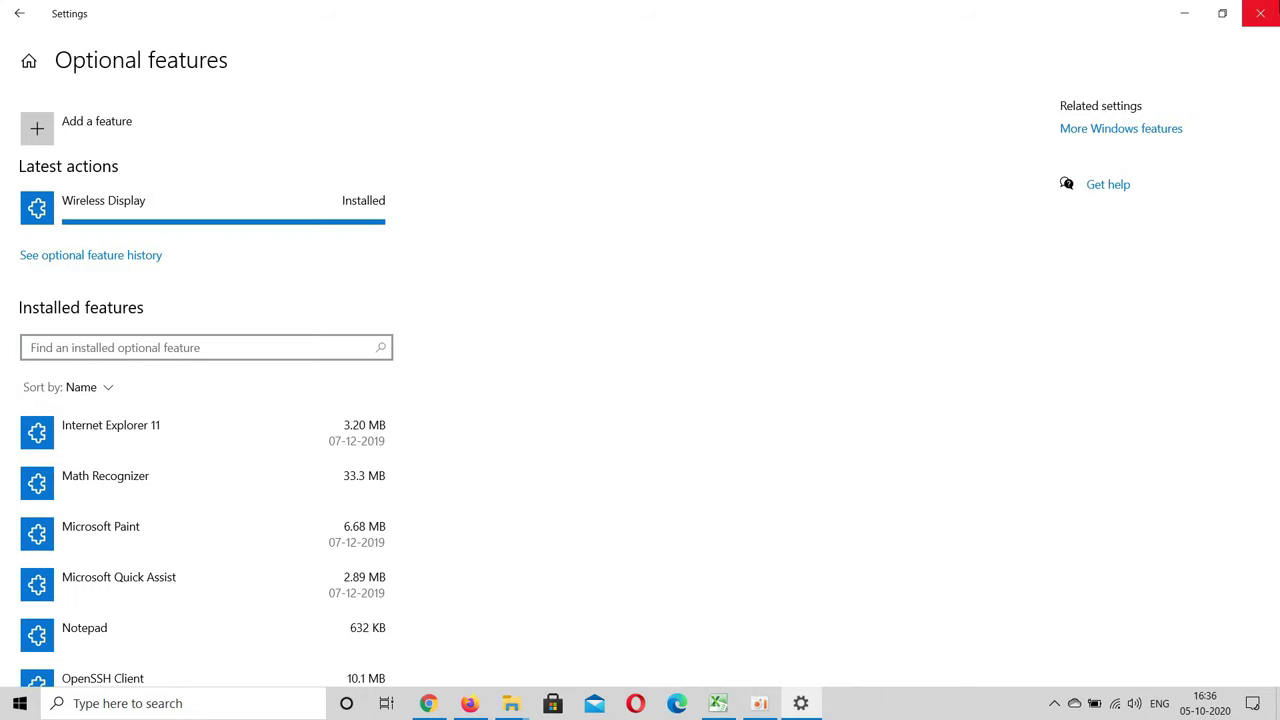
Relaunch Settings and go to System > Projecting to this PC
left_click(1260, 13)
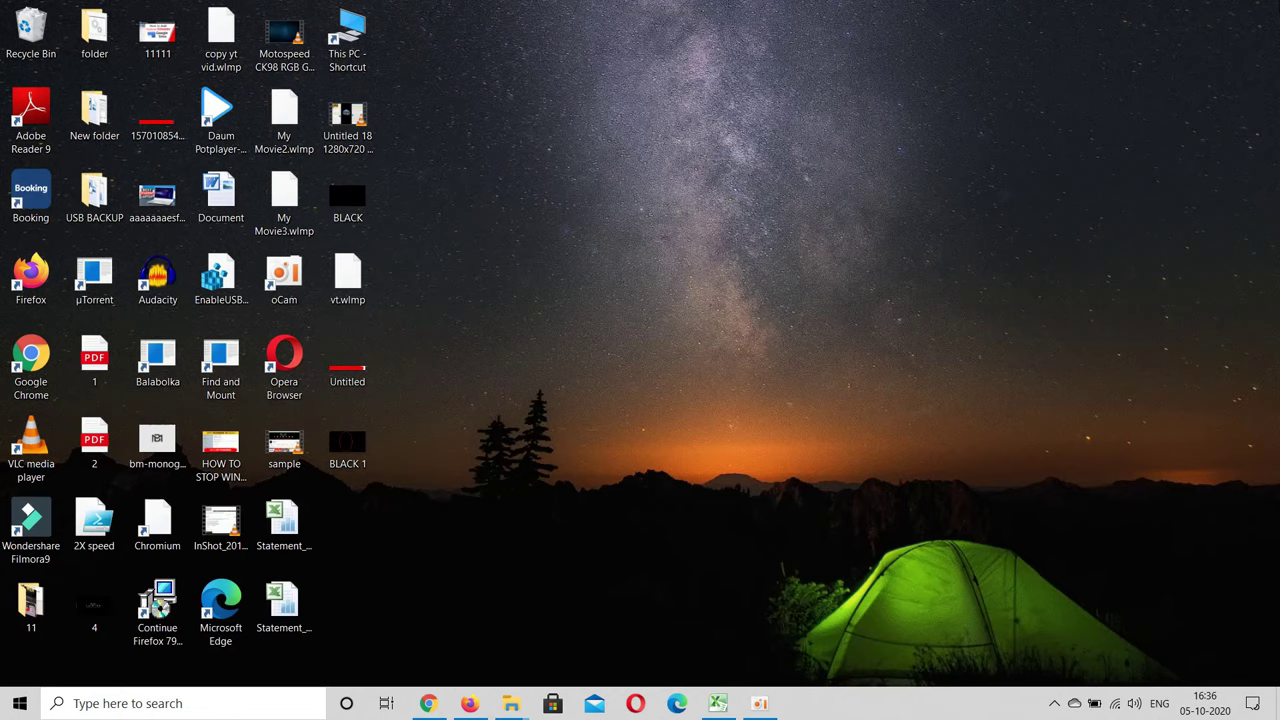
key("super")
type("sett")
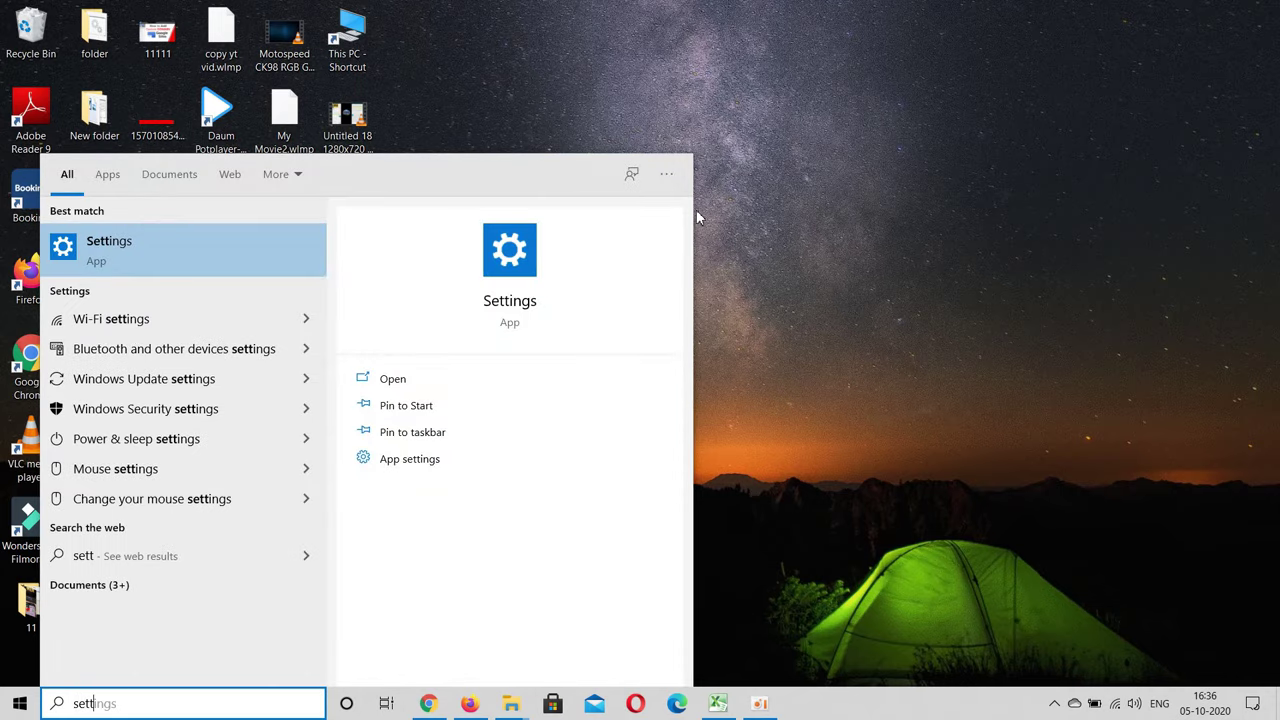
key("Return")
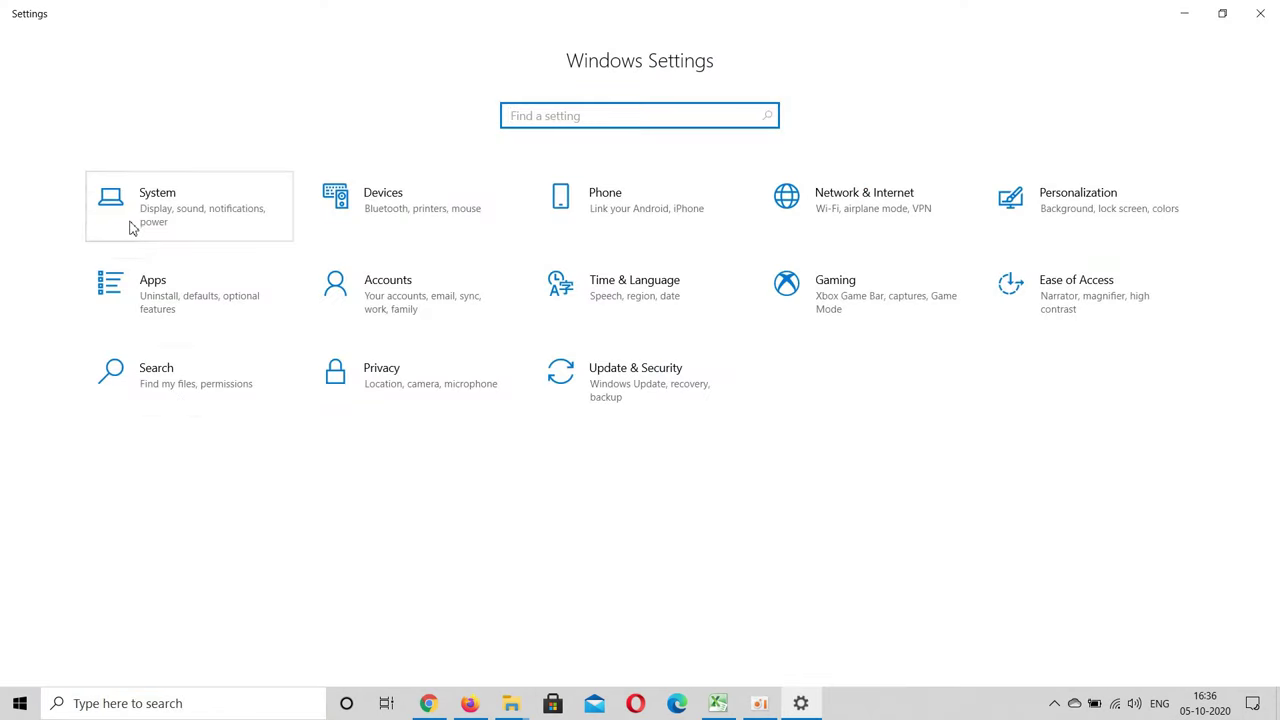
left_click(131, 228)
left_click(110, 547)
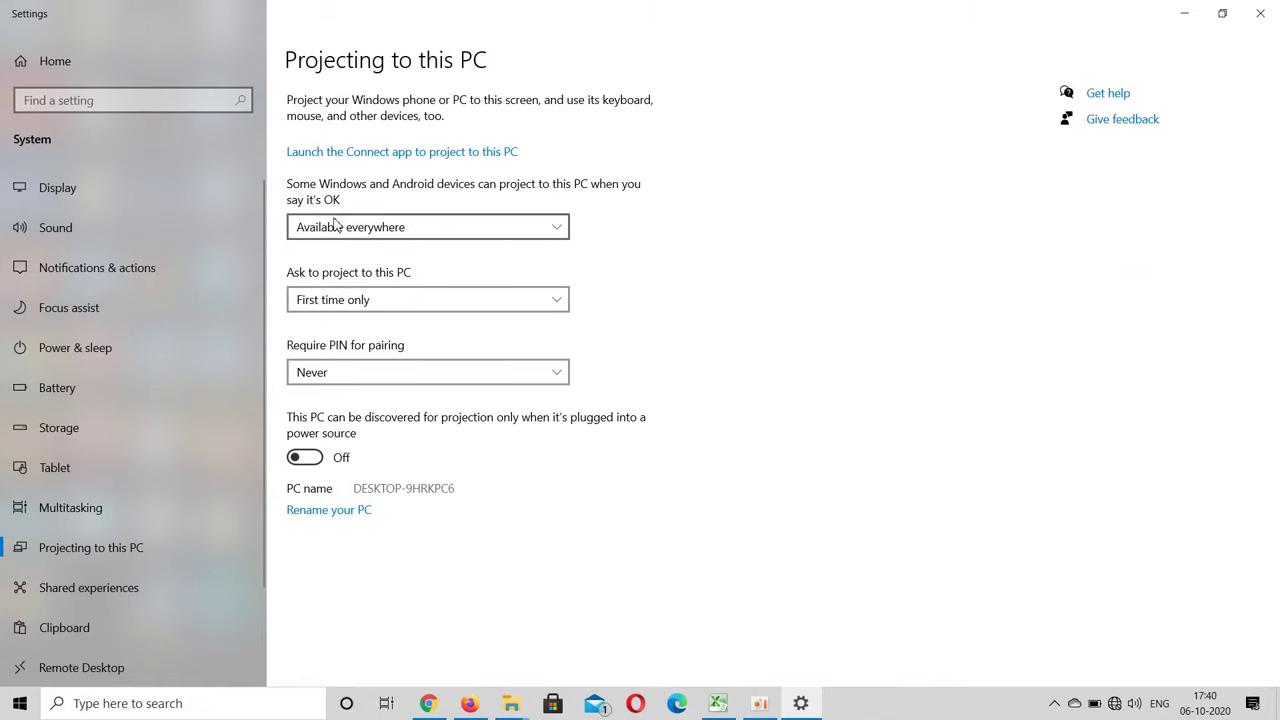
Set projection to Available everywhere, ask First time only, and Require PIN Never
left_click(336, 232)
left_click(340, 224)
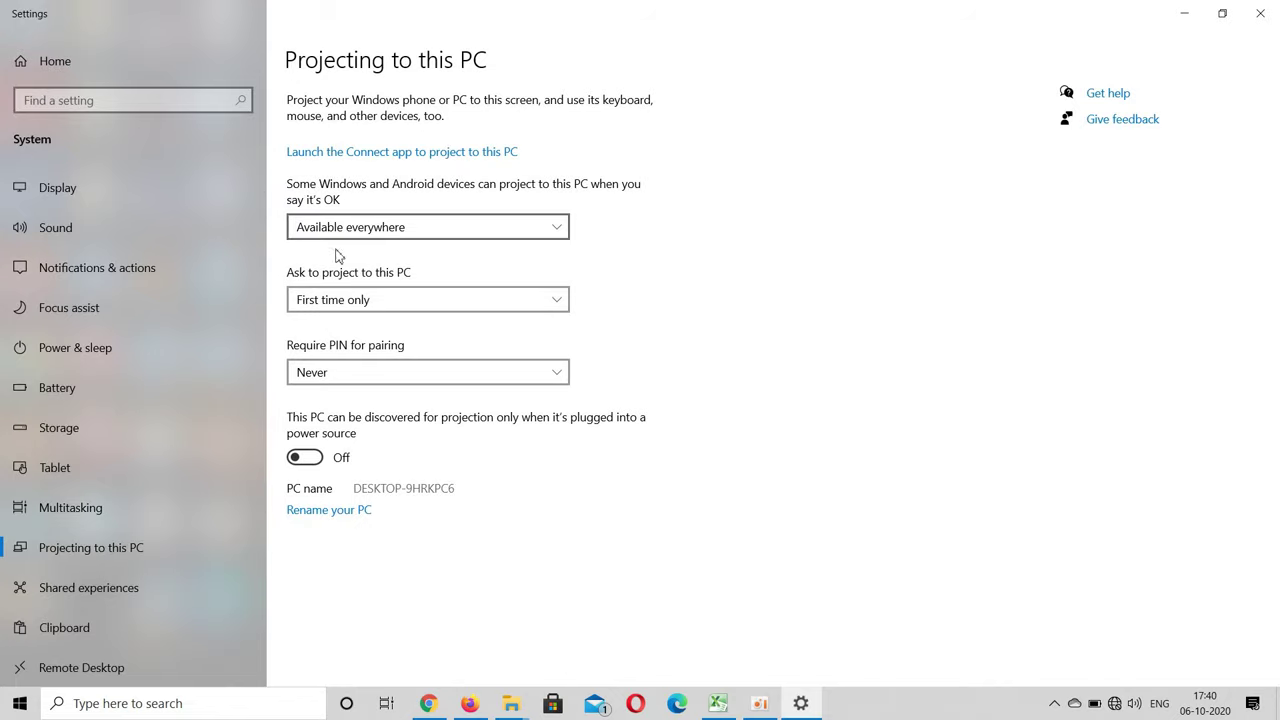
left_click(345, 299)
left_click(346, 298)
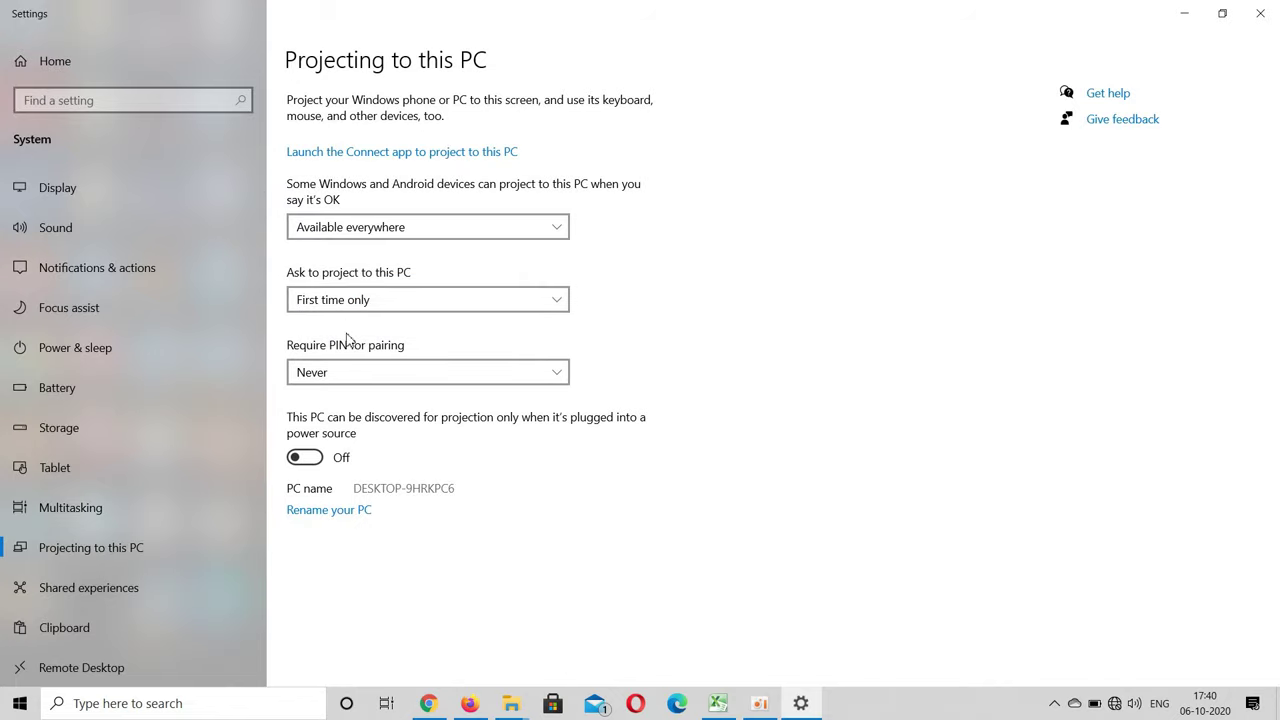
left_click(351, 370)
left_click(351, 369)
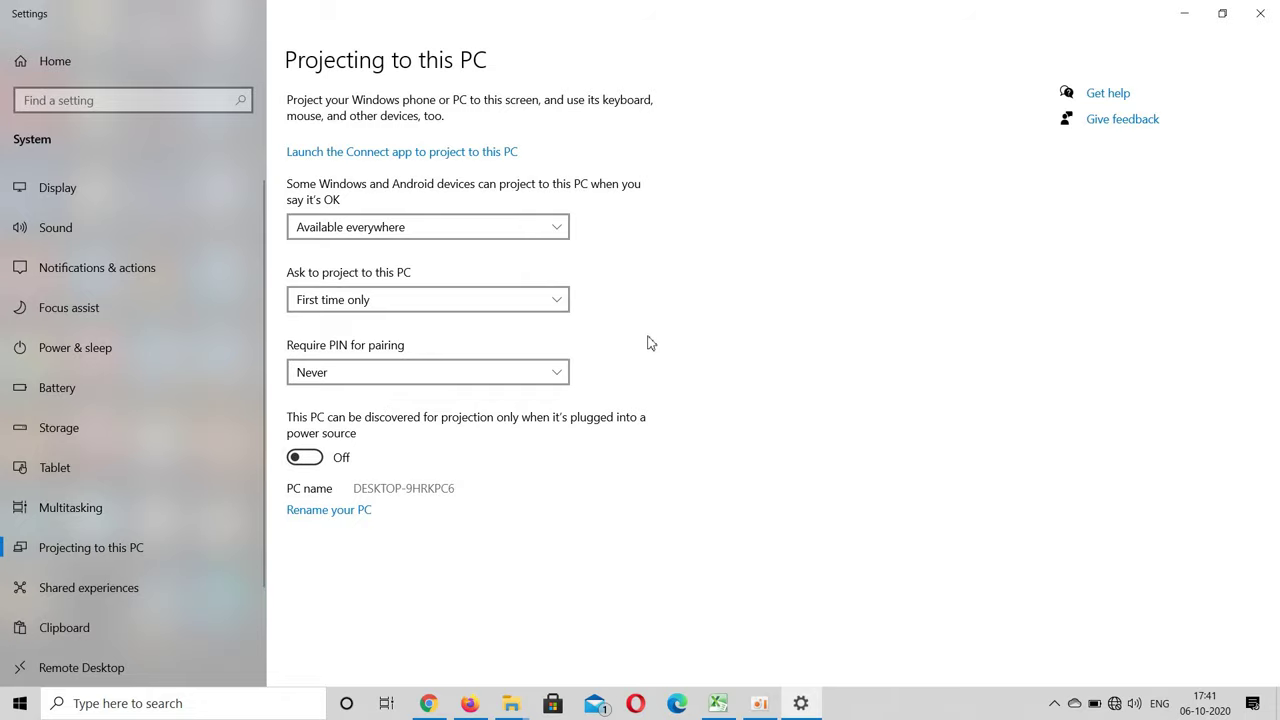
Minimize Settings and use Action Center's Project > Connect to a wireless display
left_click(1180, 10)
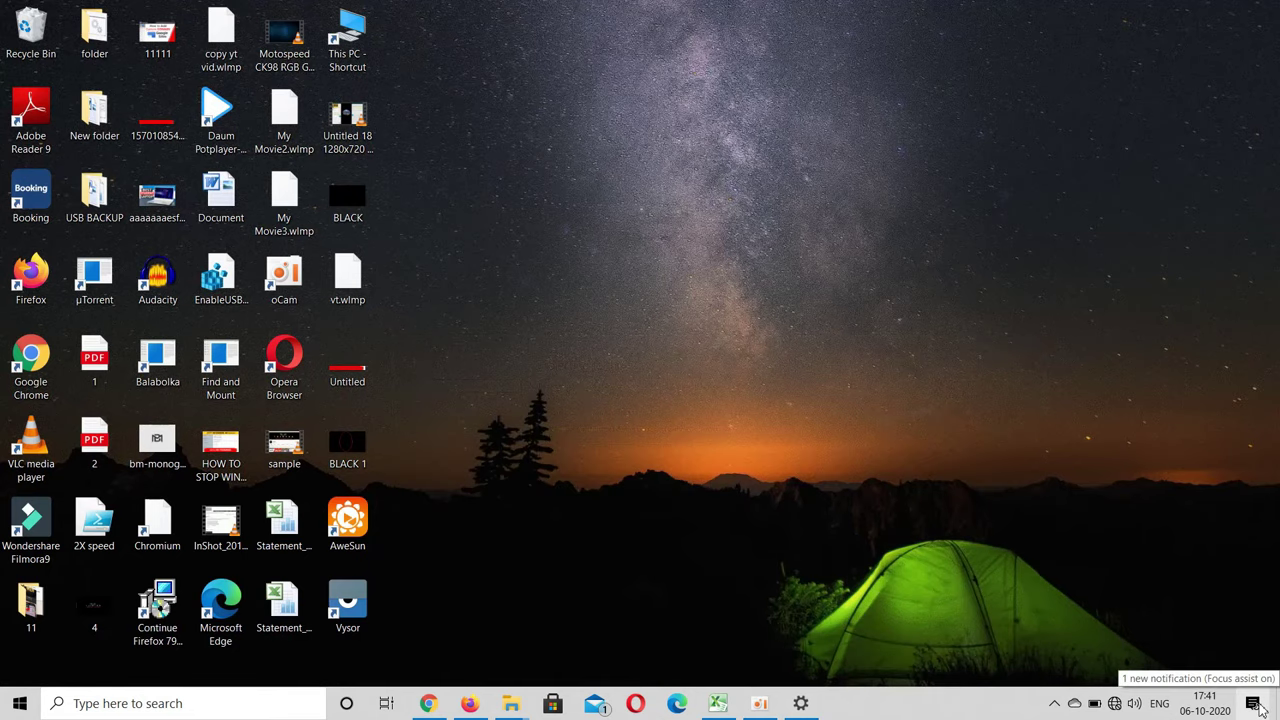
left_click(1253, 704)
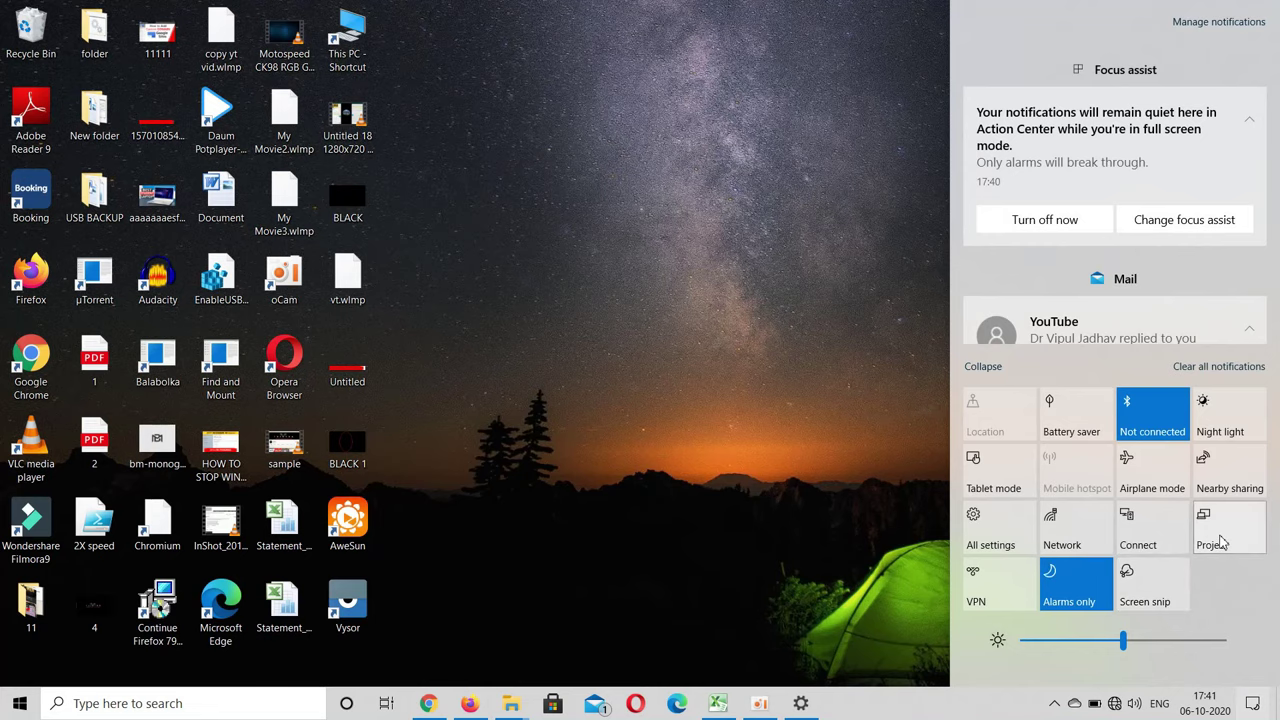
left_click(1222, 541)
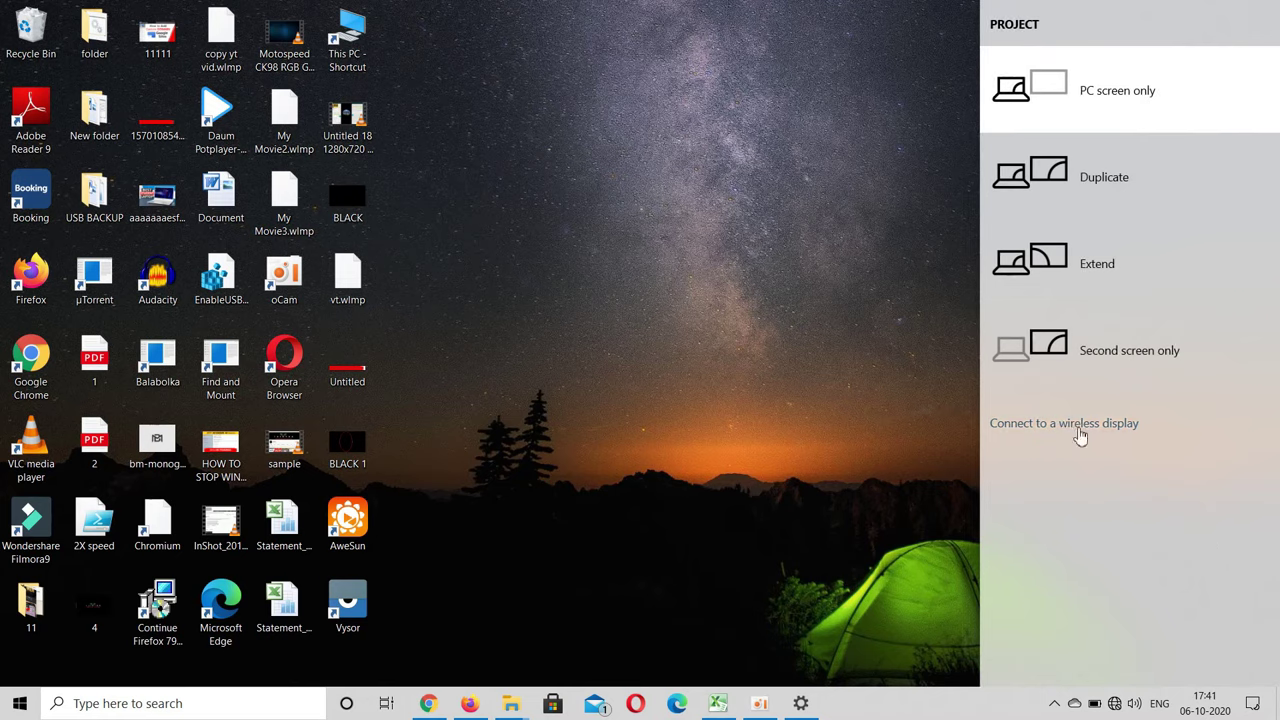
left_click(1068, 423)
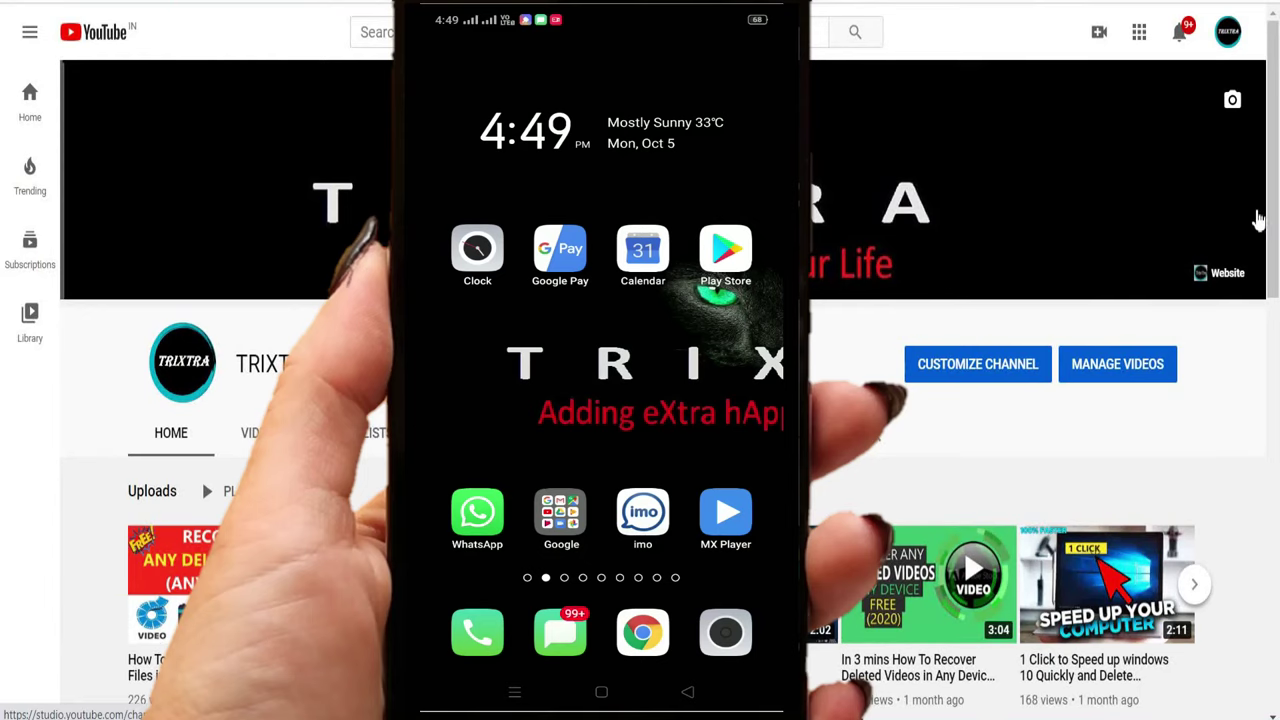
Scroll the Projecting to this PC page down and back up
scroll(1278, 190, "down", 1)
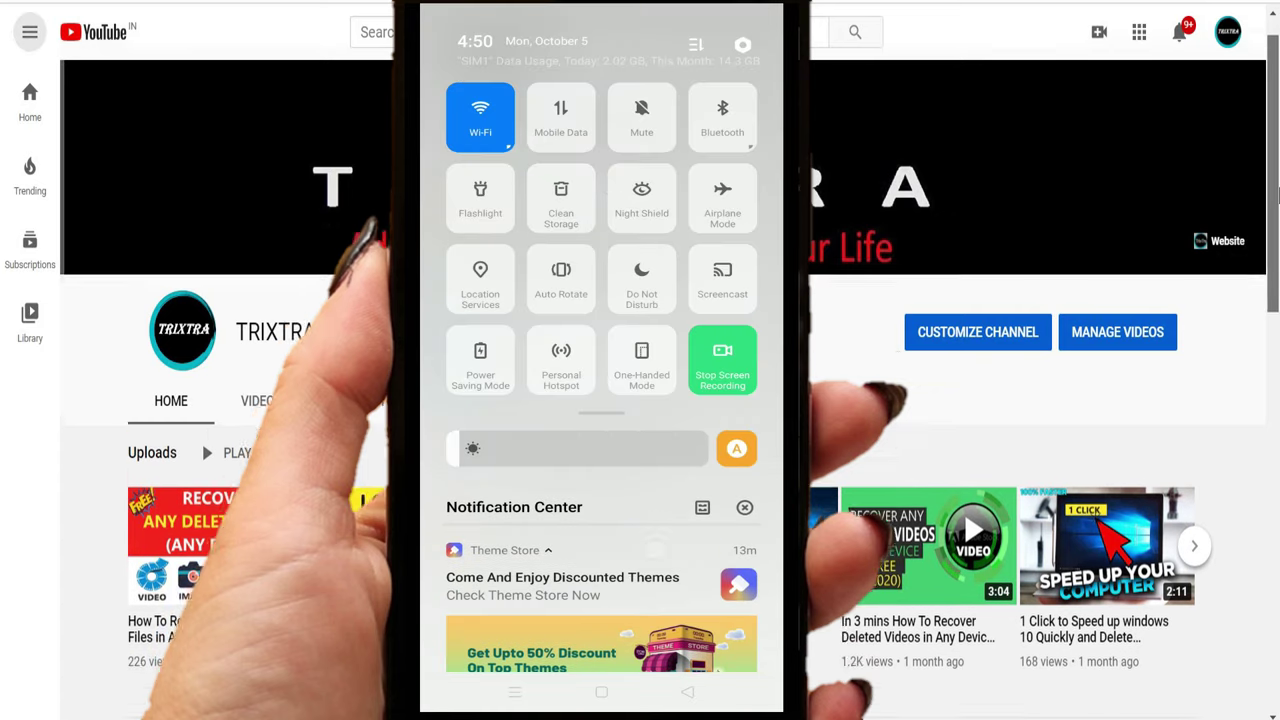
scroll(1277, 197, "up", 1)
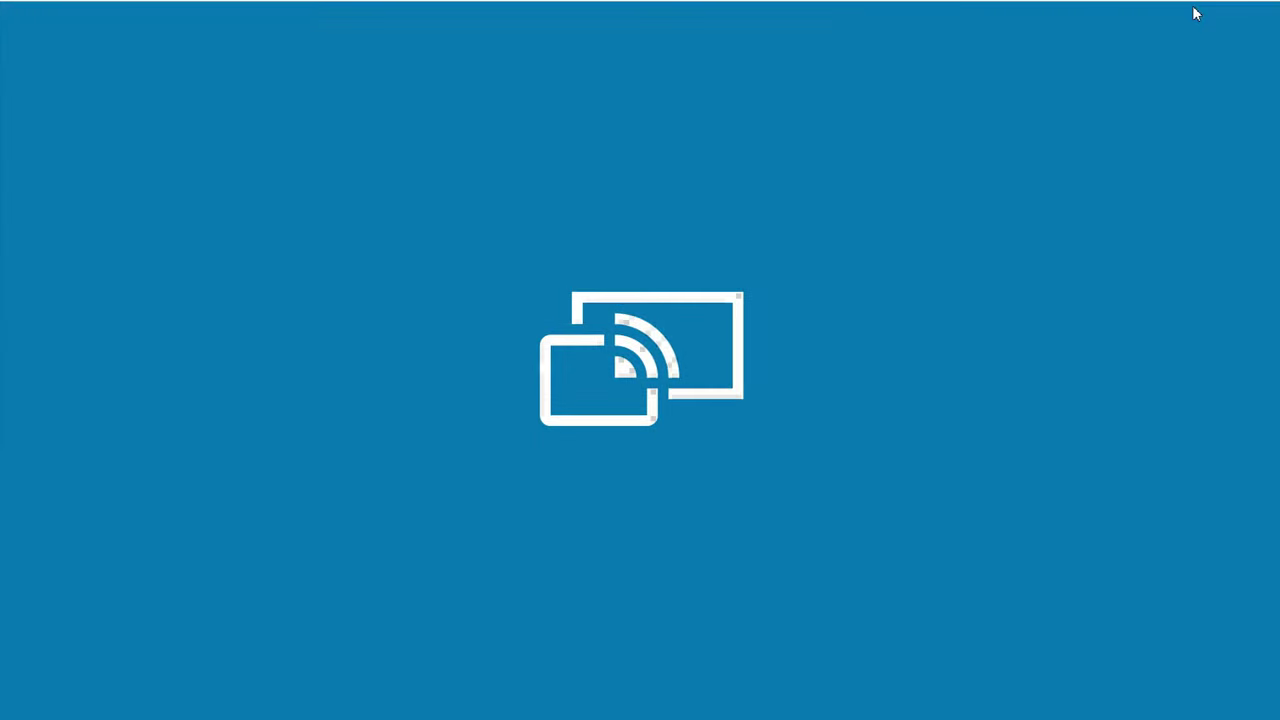
Minimize the Connect window to check settings, then restore it from the taskbar
left_click(1195, 12)
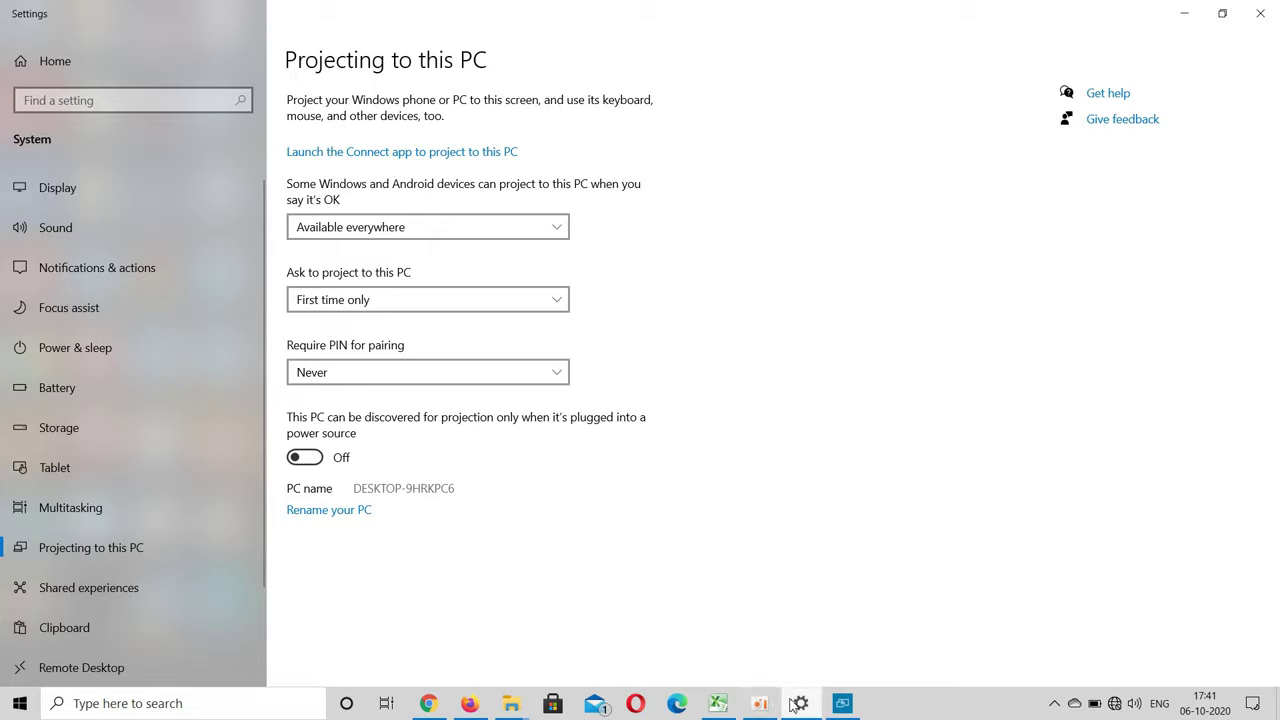
left_click(840, 705)
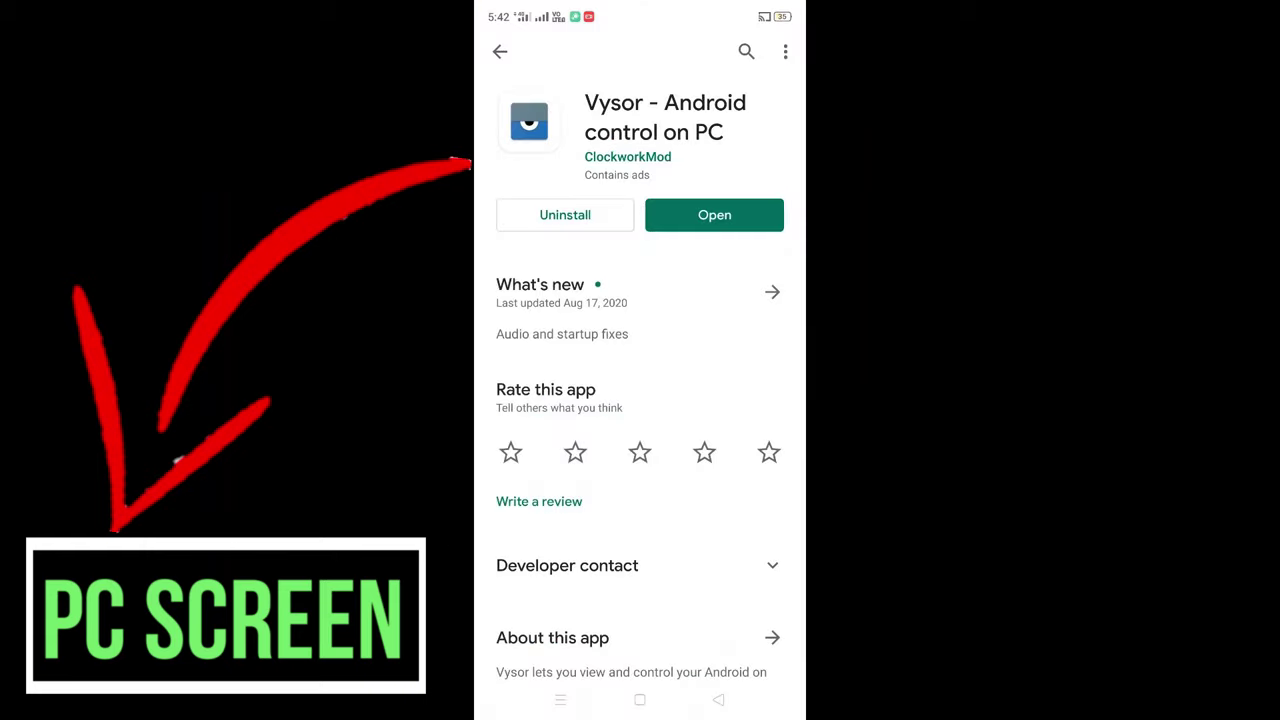
Go to AweSun's download page, dismiss the cookie notice, and download the Windows installer
left_click(718, 700)
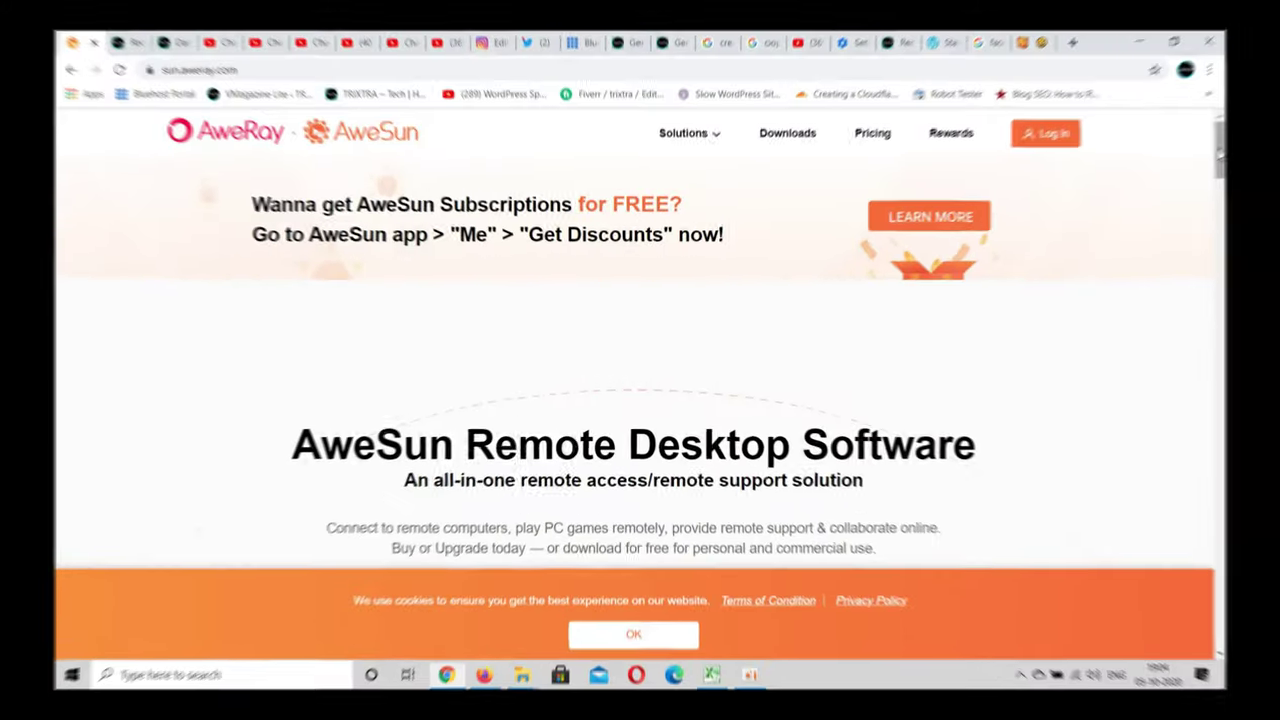
scroll(640, 400, "up", 4)
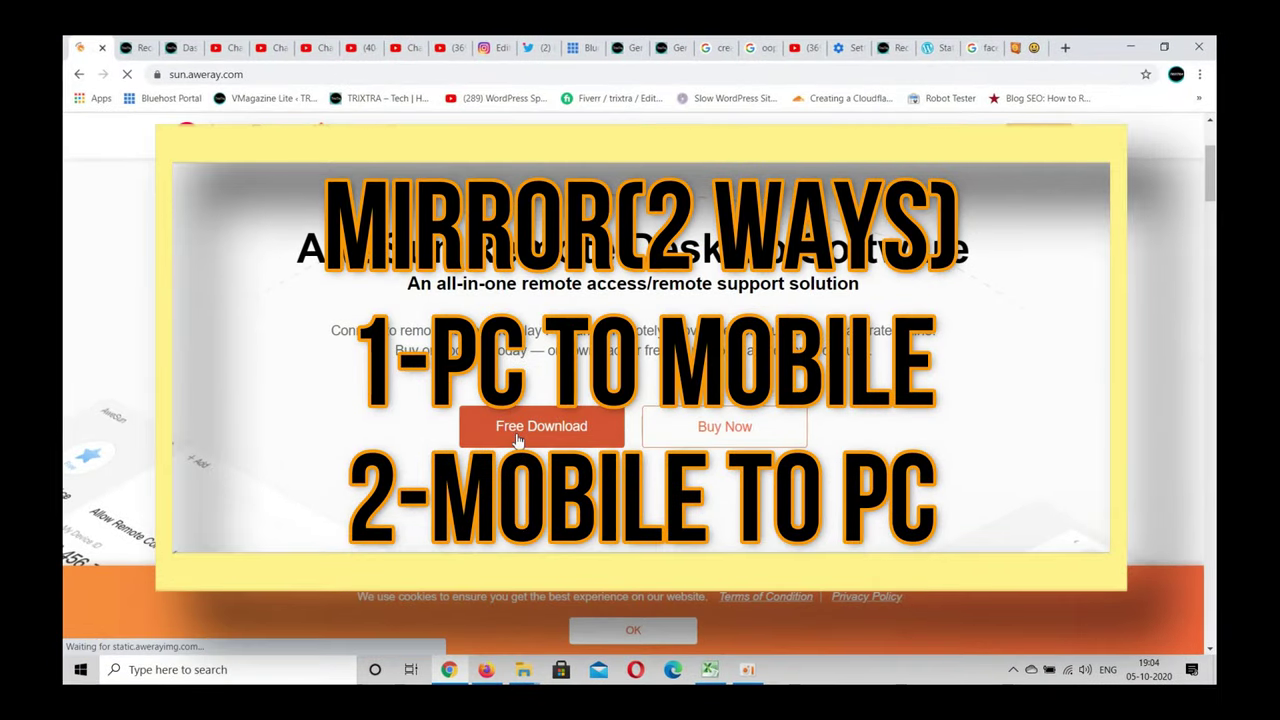
left_click(511, 443)
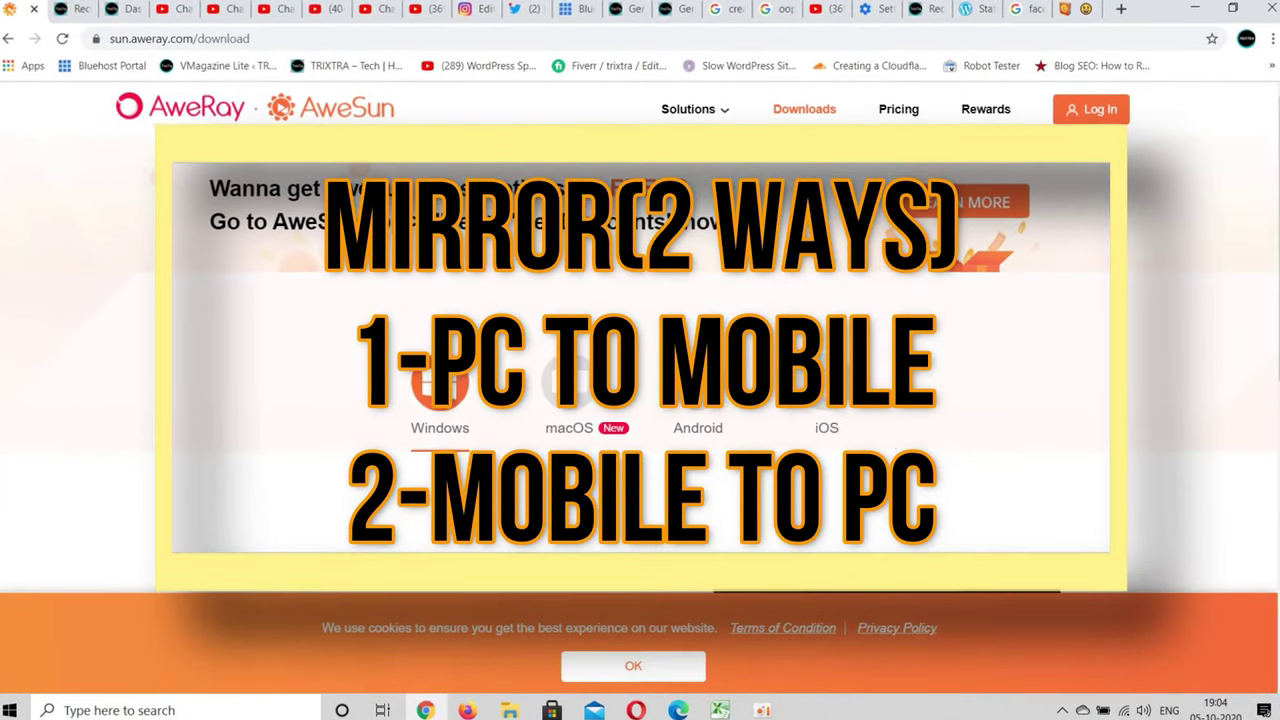
scroll(640, 360, "down", 1)
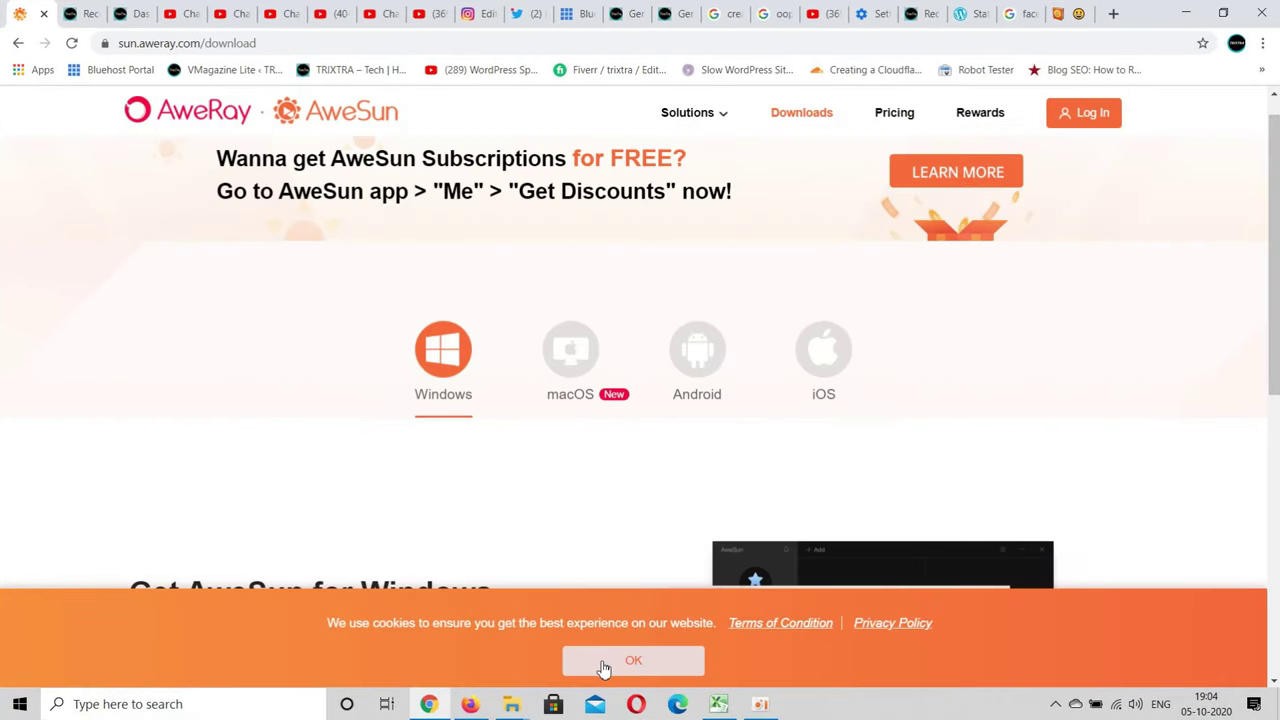
left_click(598, 660)
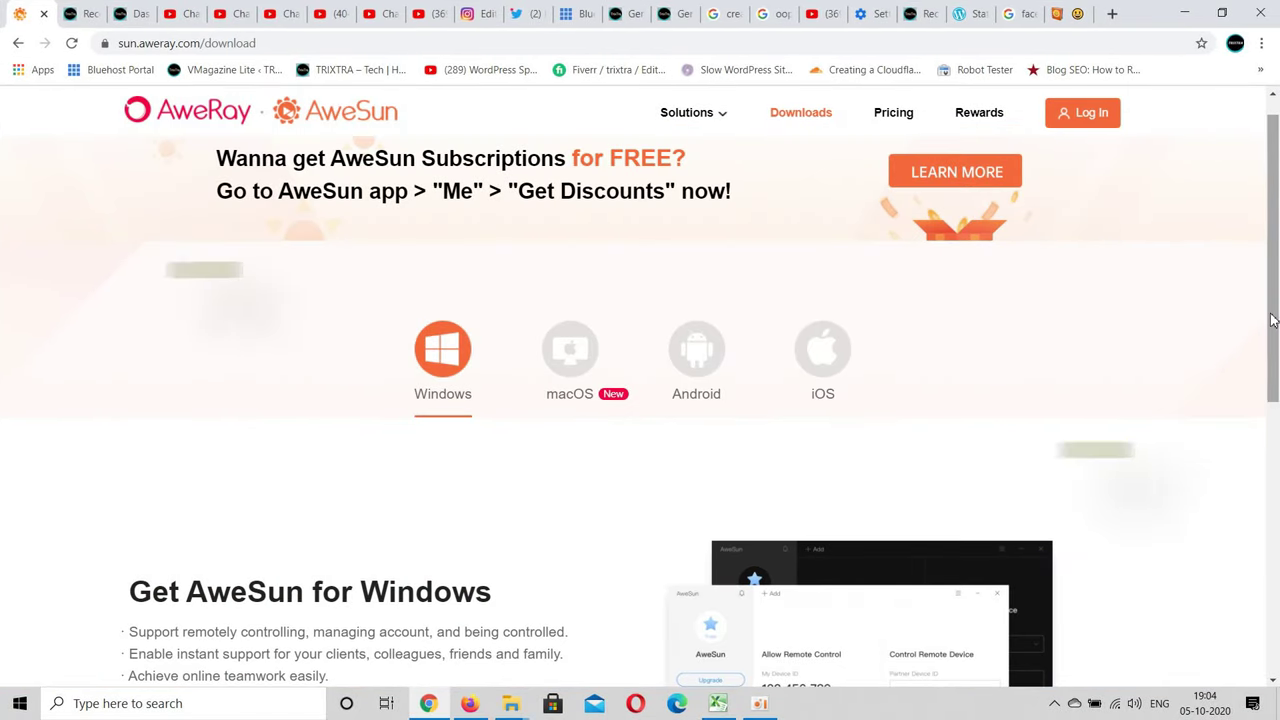
left_click_drag(1275, 304, 1276, 408)
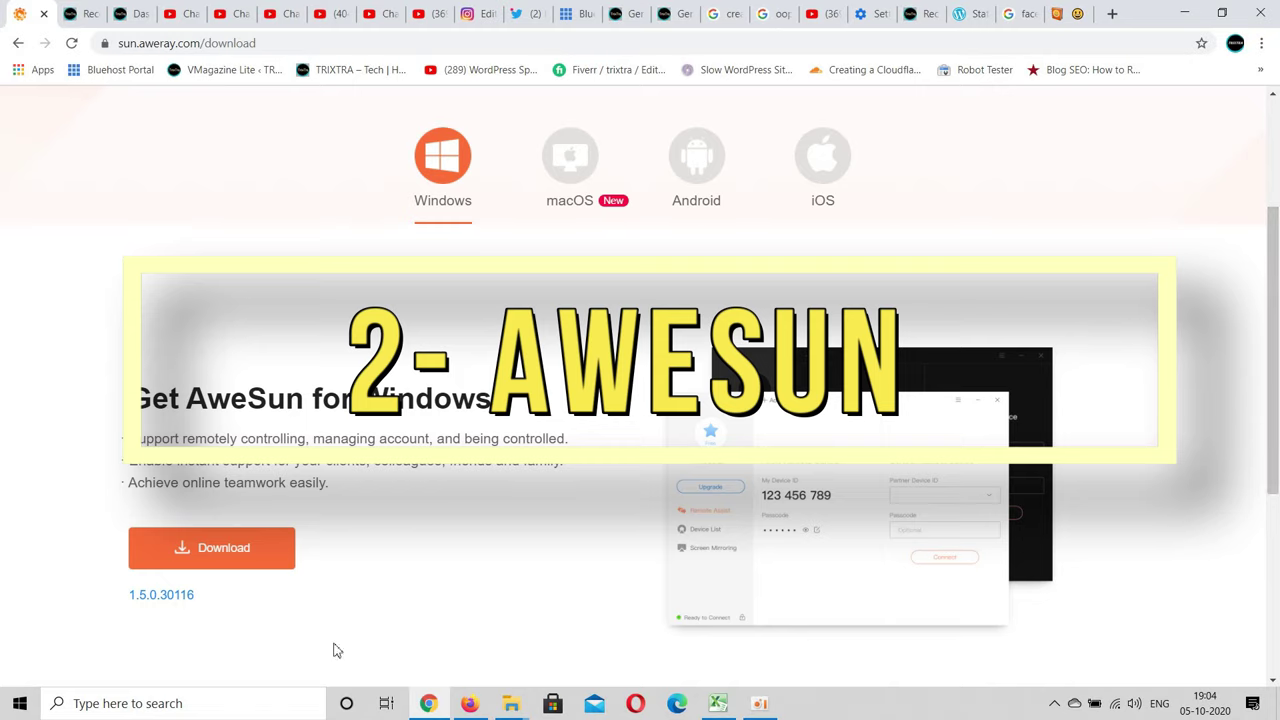
left_click(240, 544)
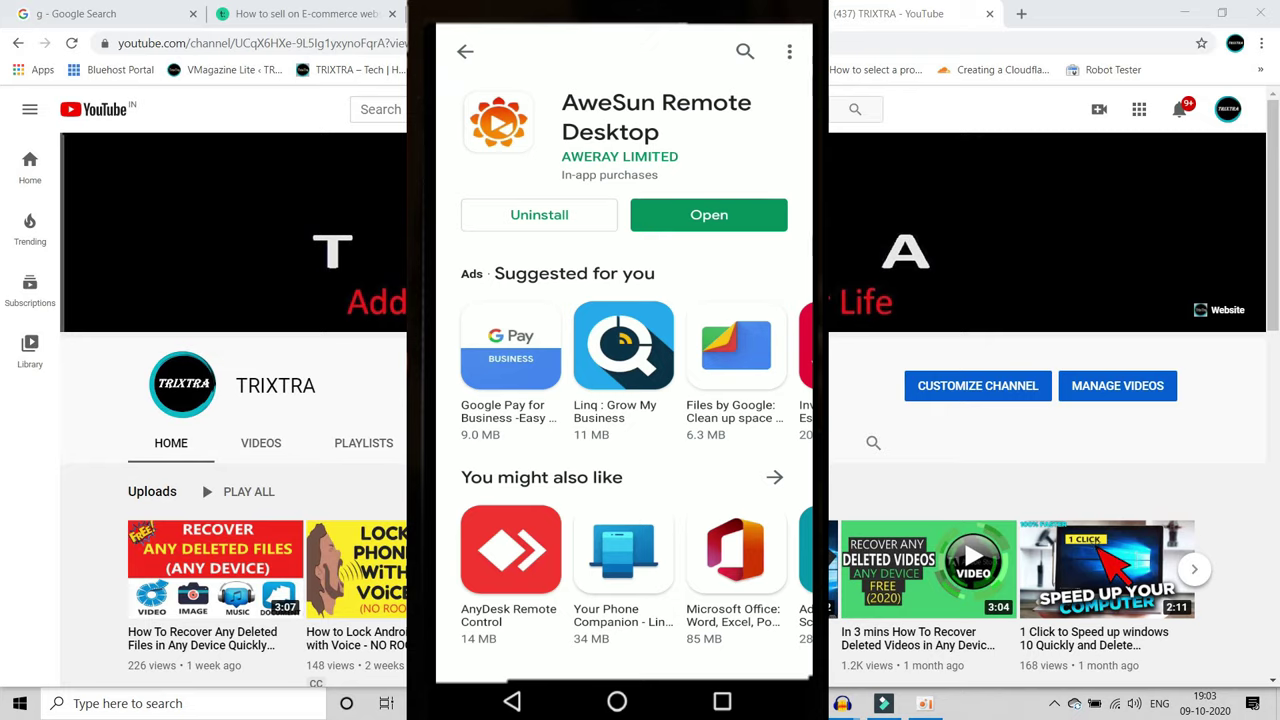
Launch AweSun on the phone, continue past the intro, and start signing up
left_click(739, 214)
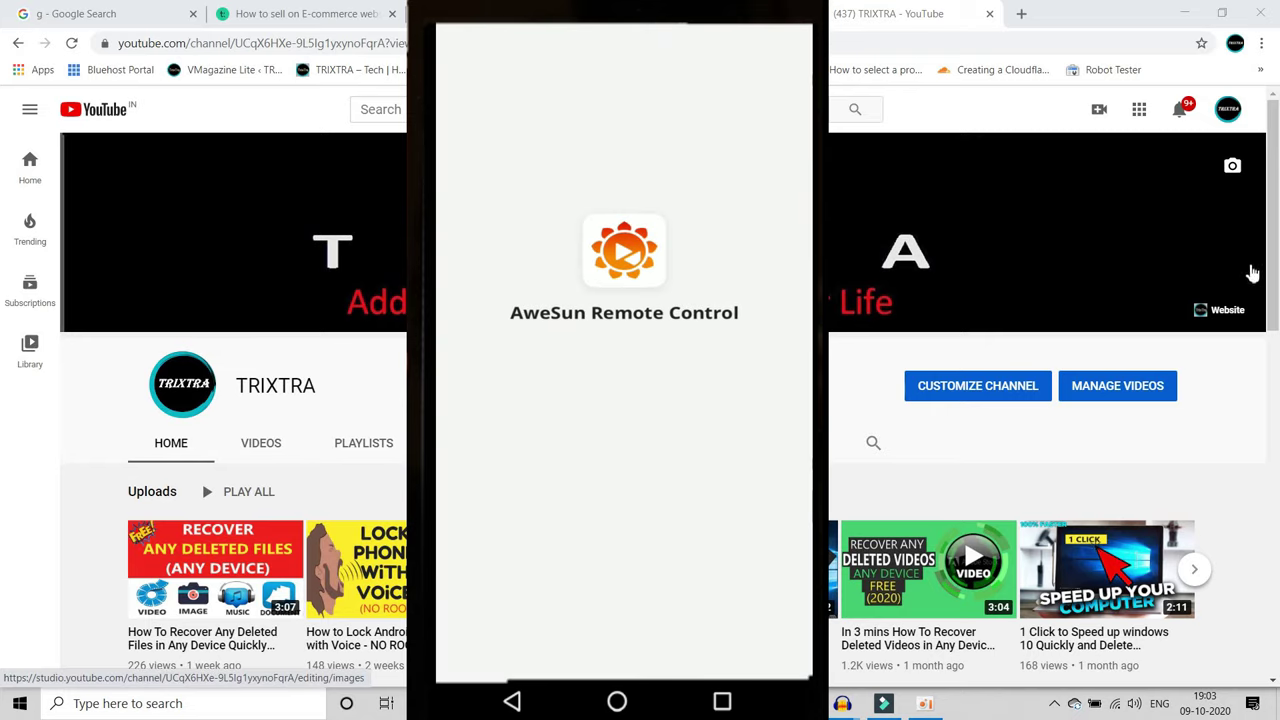
left_click(620, 638)
scroll(1278, 245, "down", 1)
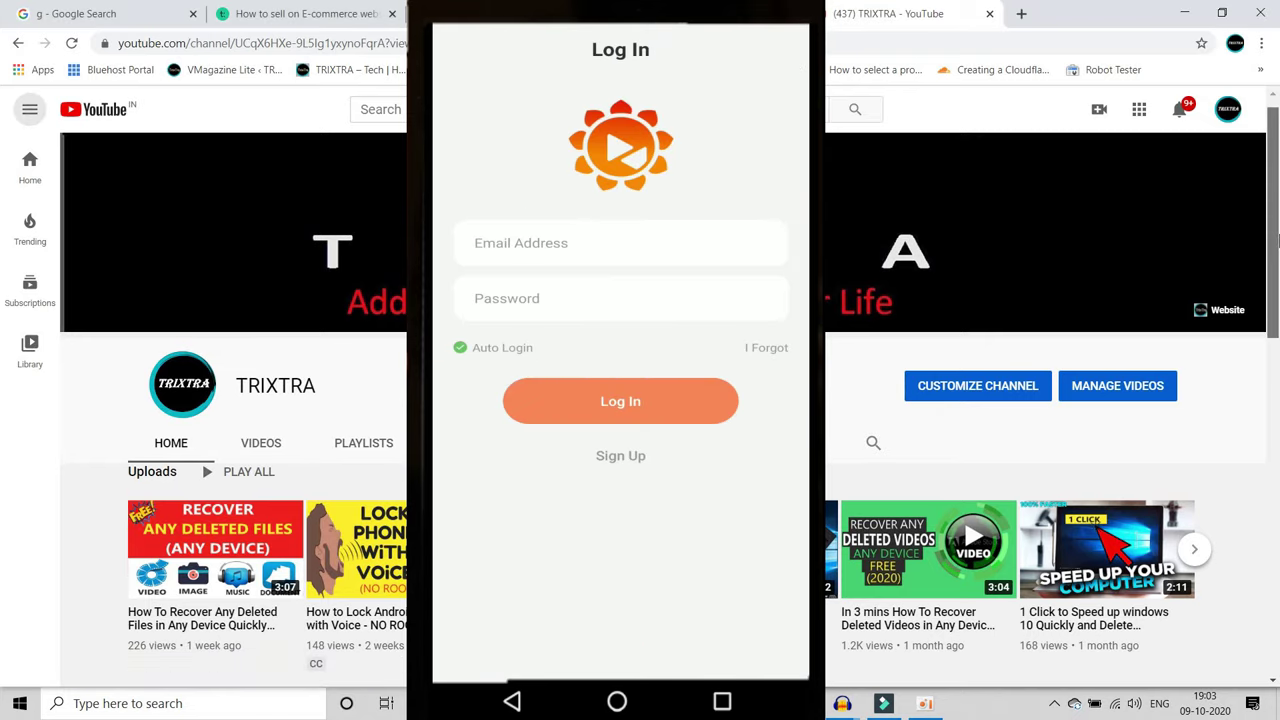
left_click(620, 455)
scroll(1275, 225, "up", 1)
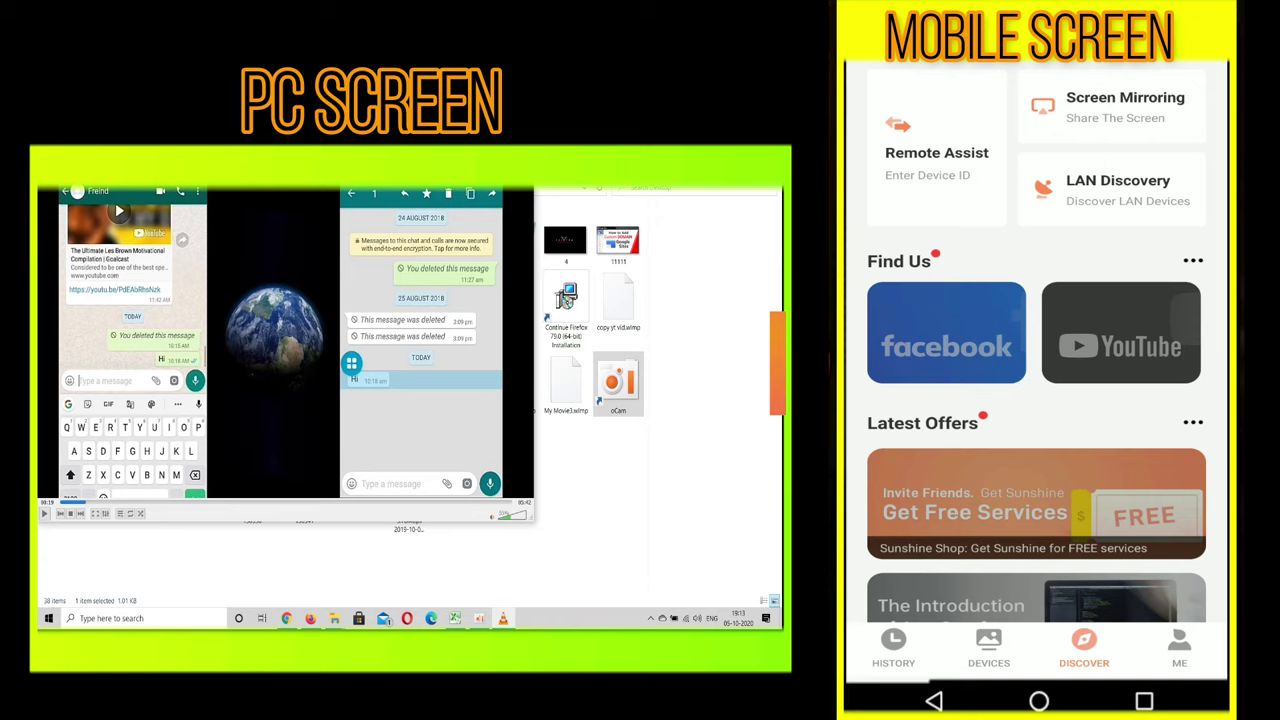
Start AweSun Screen Mirroring with QR scan on the phone and show the PC's QR code
left_click(1125, 107)
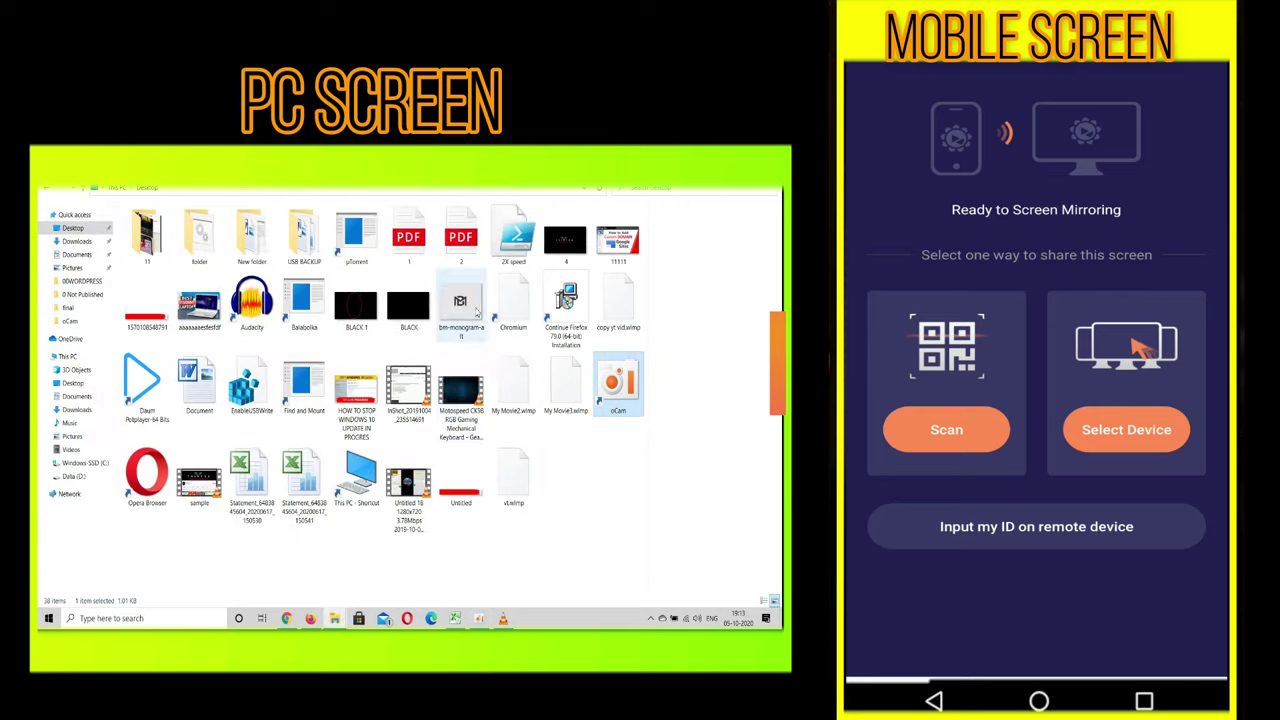
left_click(946, 429)
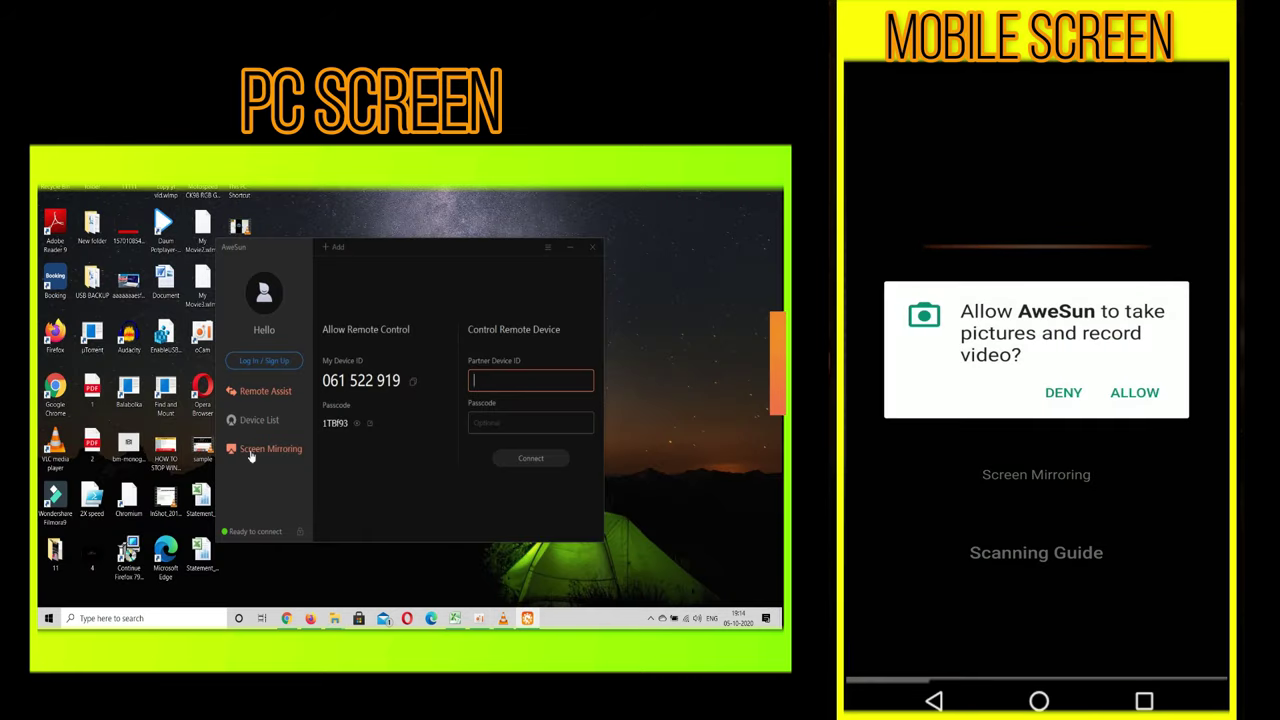
left_click(252, 456)
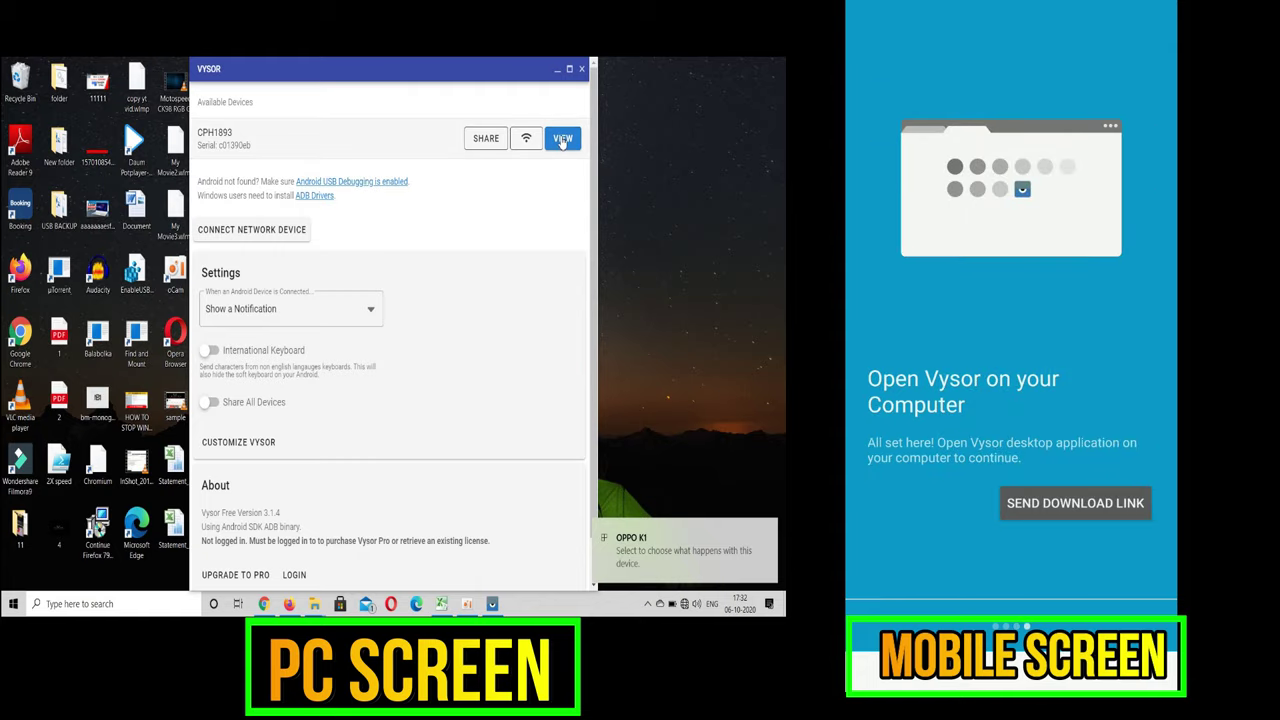
View the phone live in Vysor and play a downloaded MX Player video
left_click(562, 142)
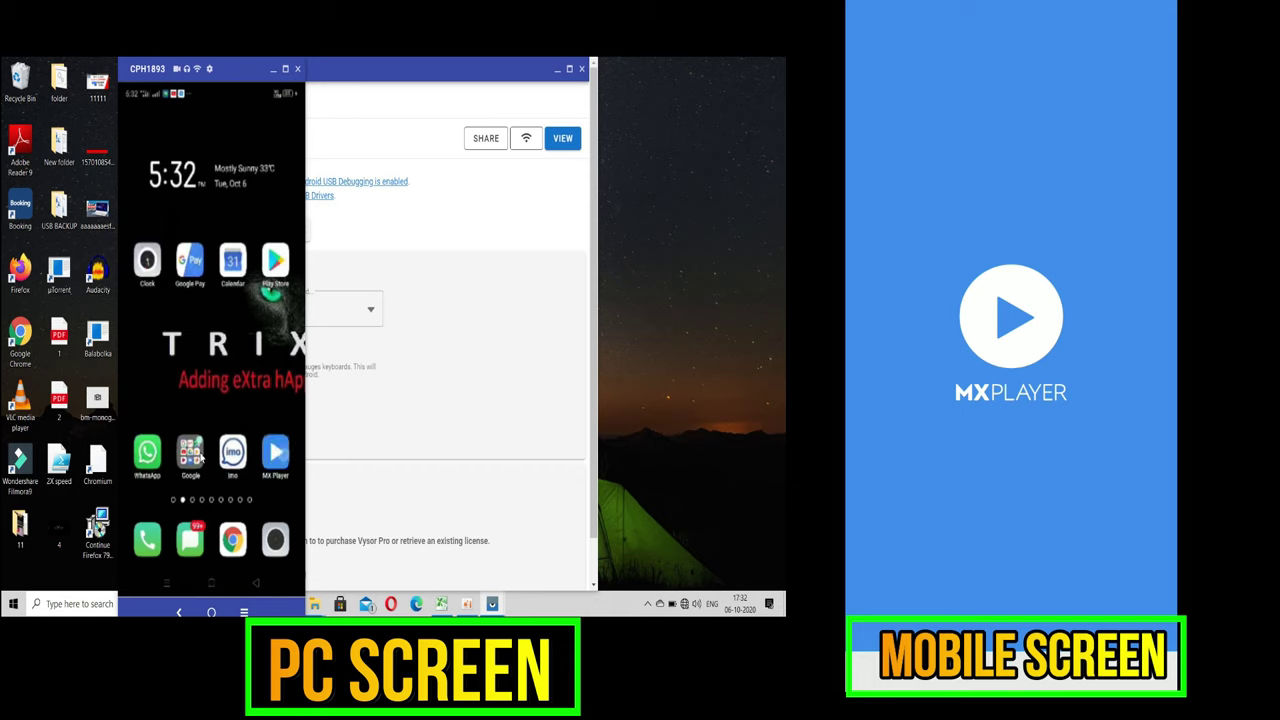
scroll(200, 457, "down", 3)
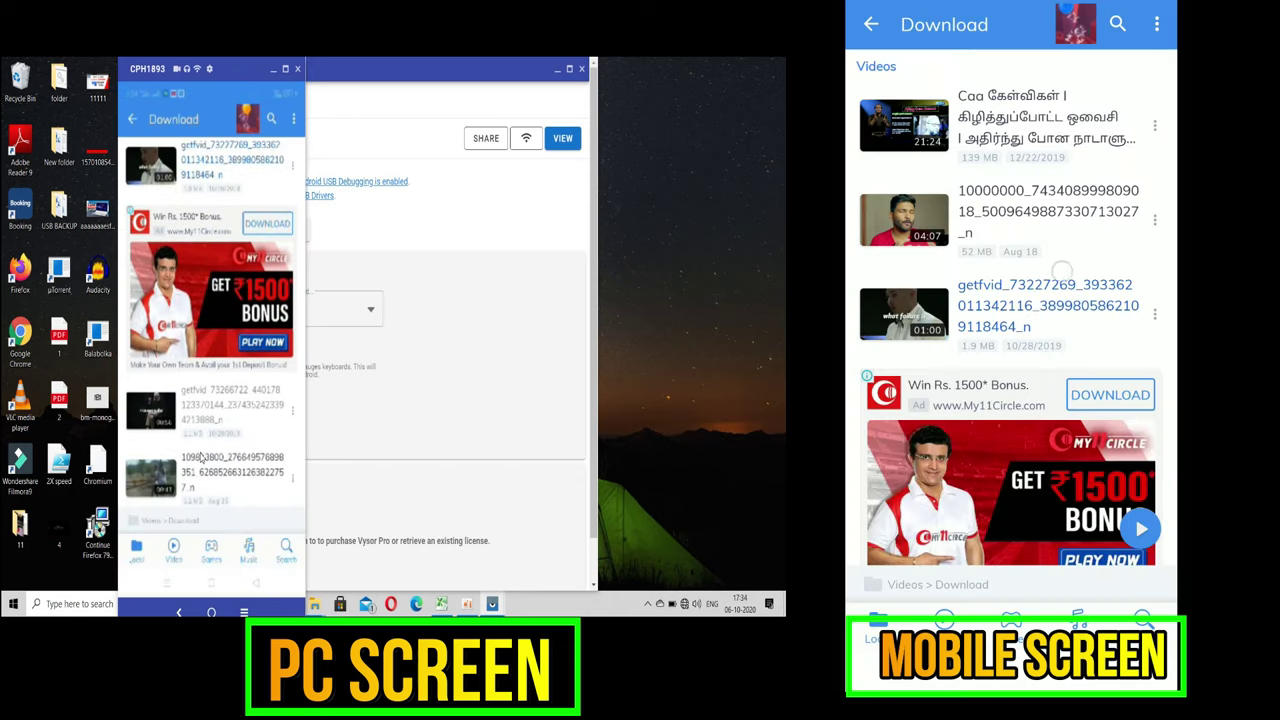
left_click(200, 457)
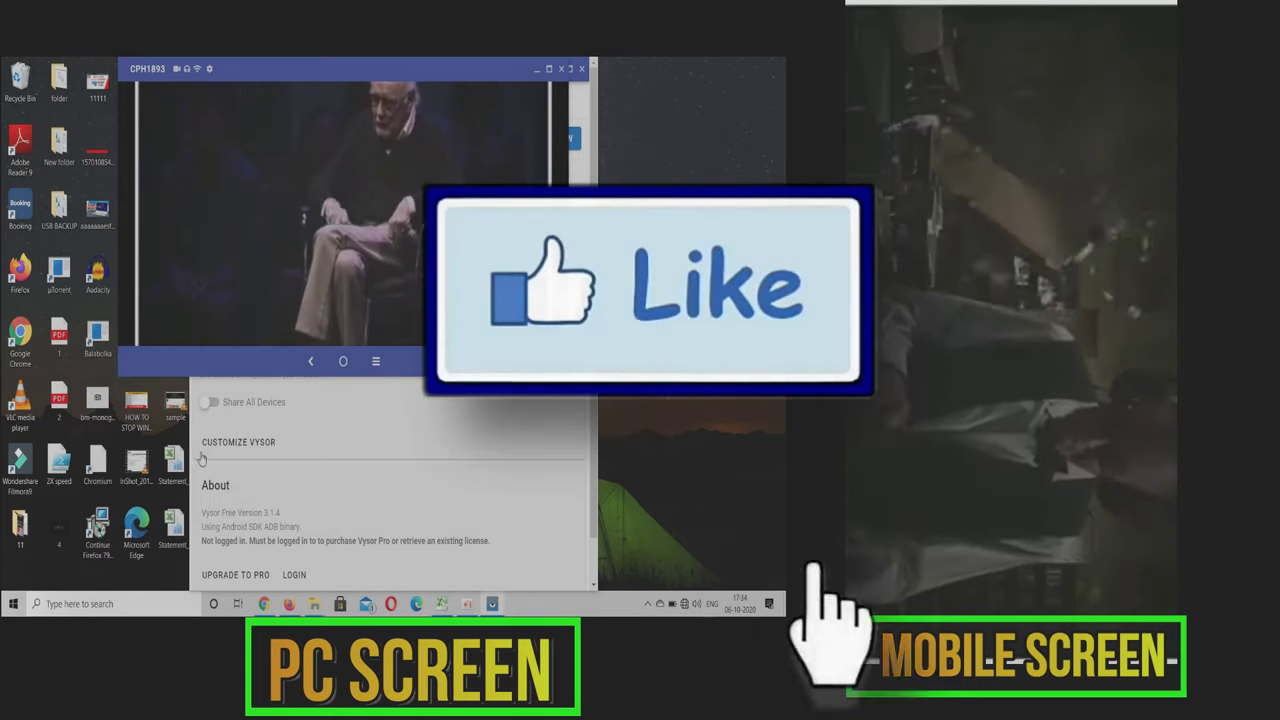
Maximize the Vysor mirror window to full screen and reveal the phone video's player controls
left_click(549, 70)
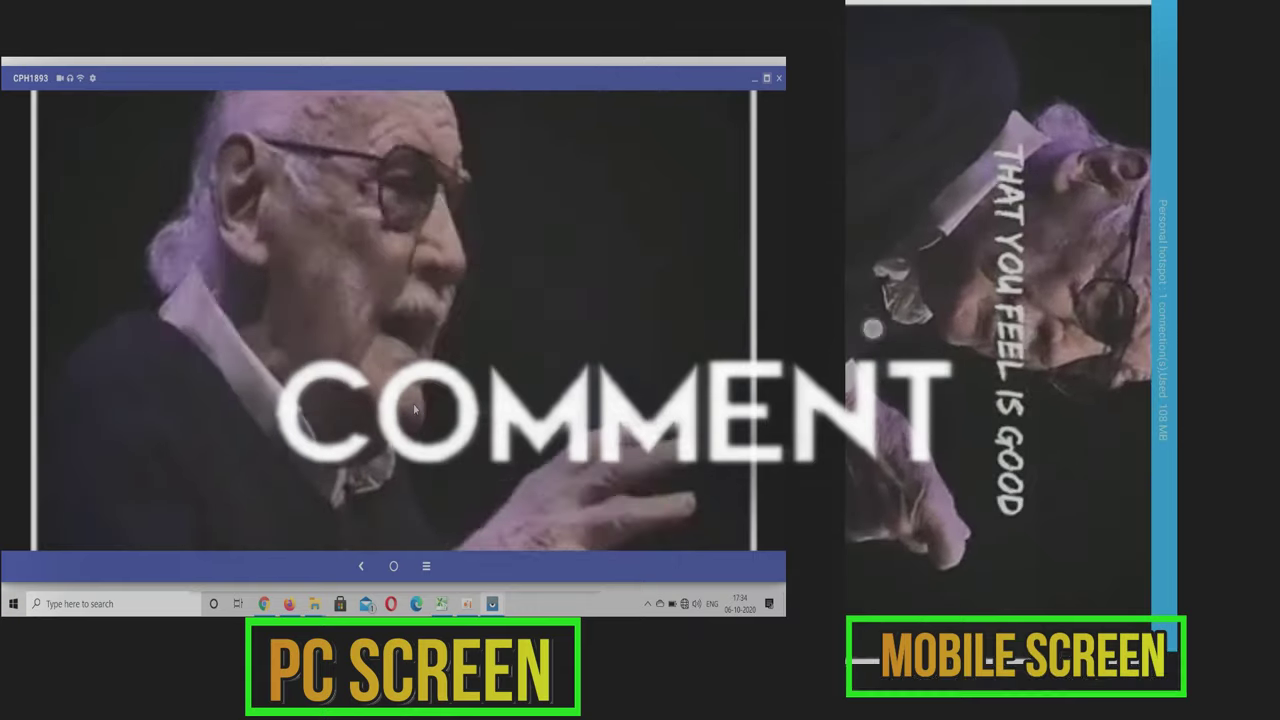
left_click(408, 406)
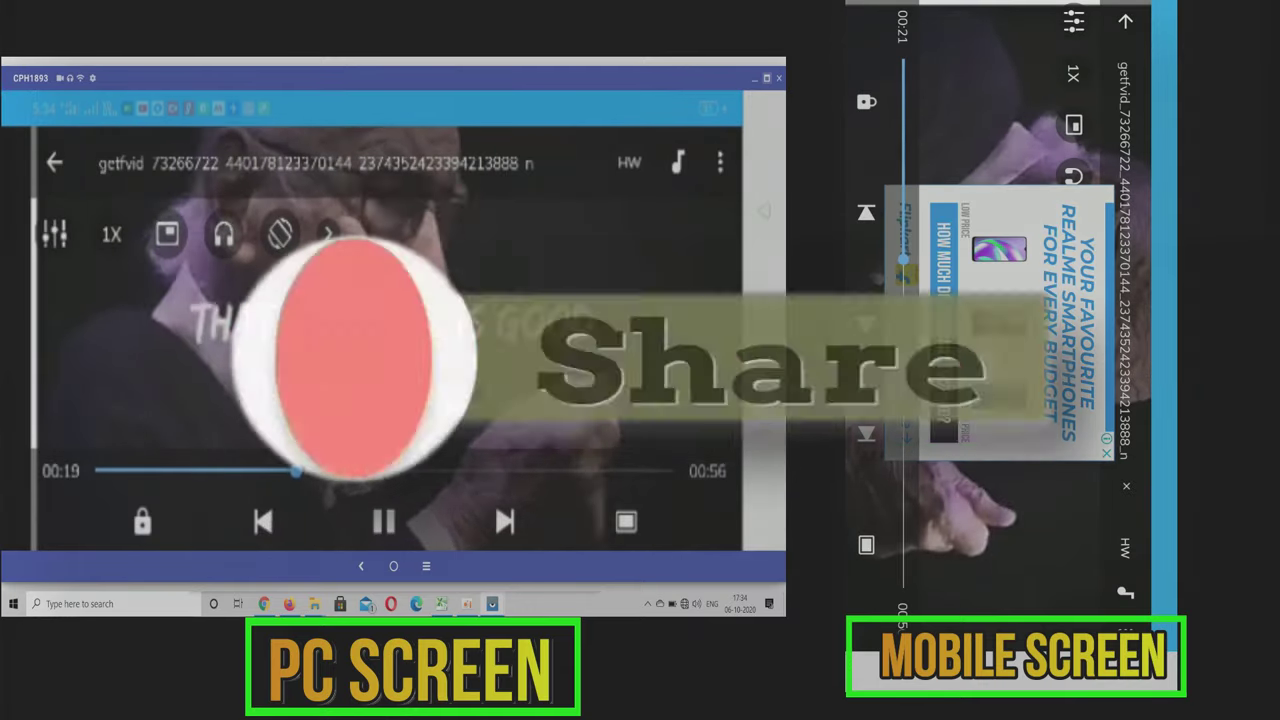